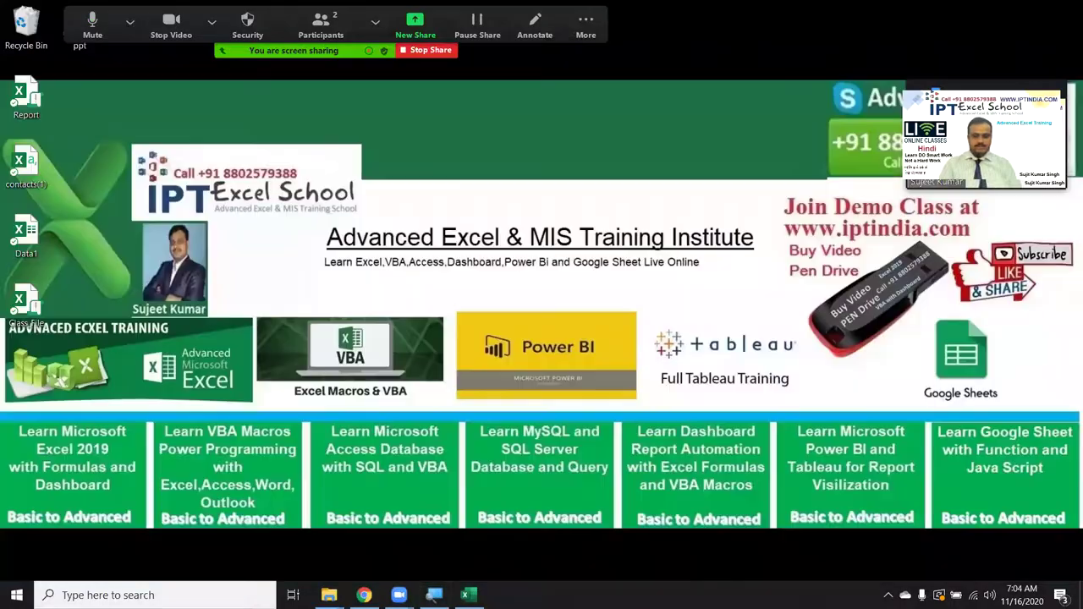
Step: Minimize the WhatsApp Web window and bring up the Class_File workbook from the taskbar
click(364, 595)
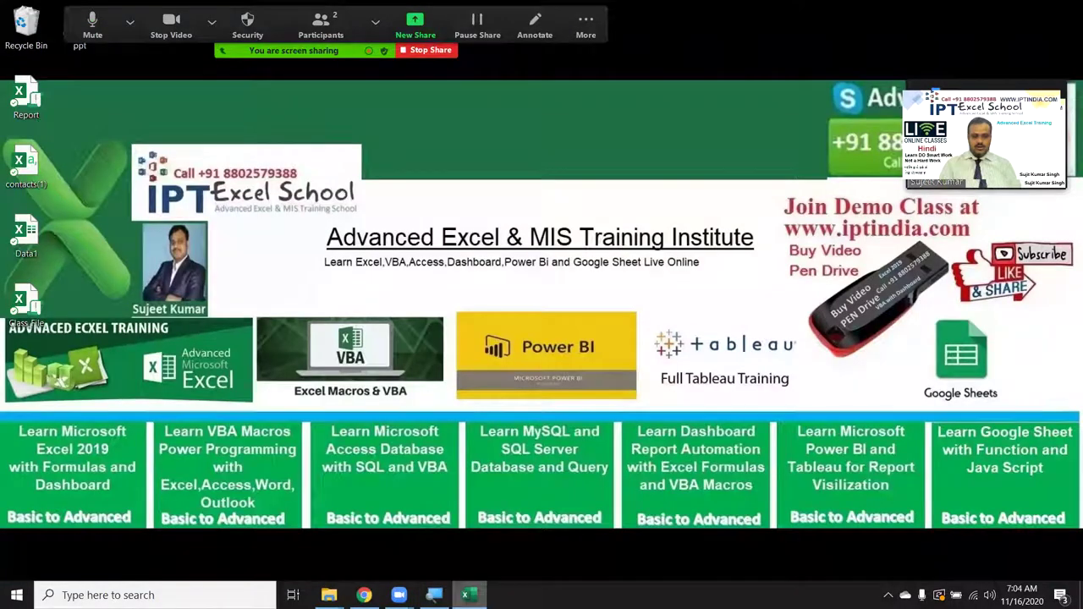
click(466, 595)
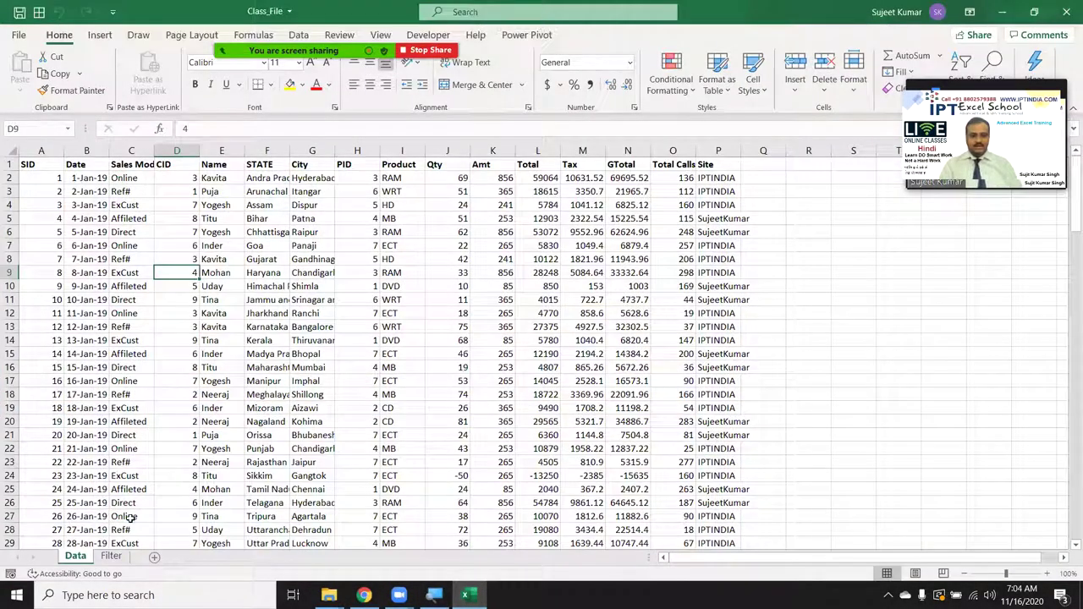
Step: Check the Data table's extent, then turn on AutoFilter for the SID–Site header row from A1
click(79, 175)
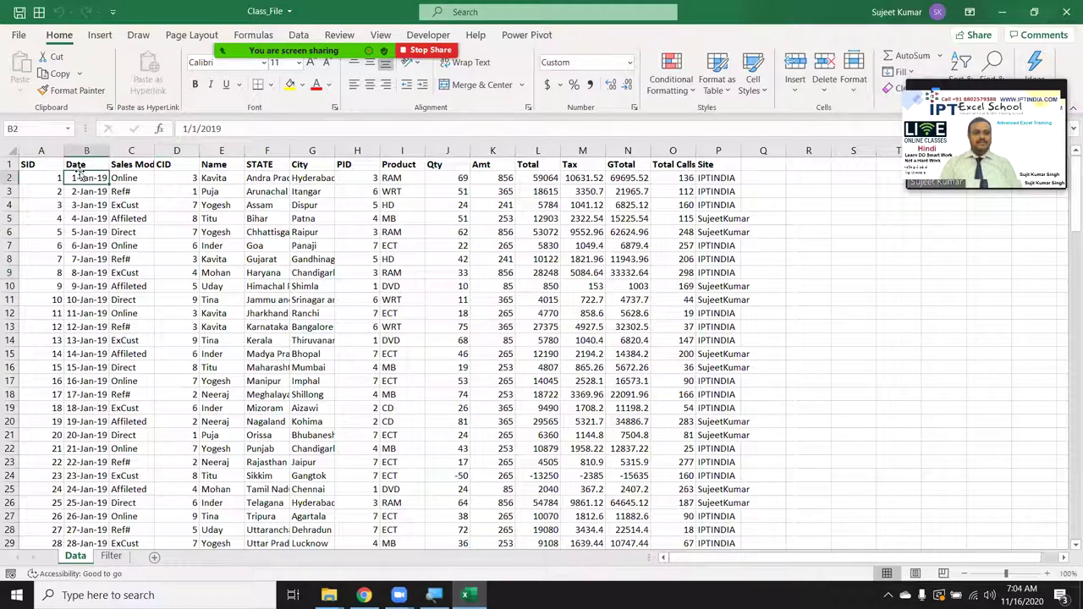
key(ctrl+Right)
key(ctrl+Left)
key(Right)
key(Right)
key(Right)
key(Right)
key(ctrl+Down)
key(ctrl+Up)
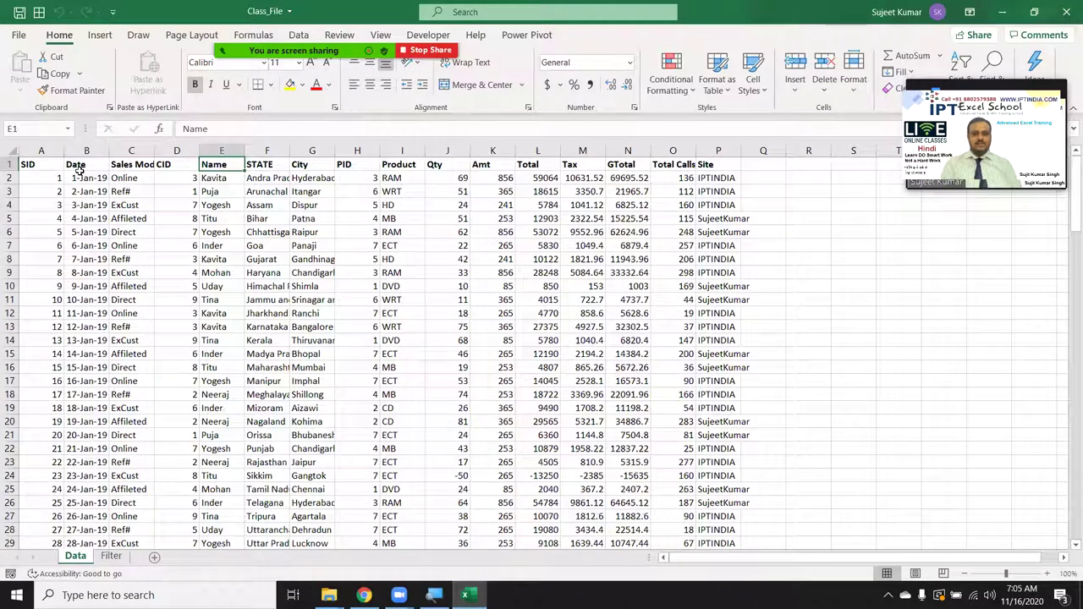
key(Left)
key(Left)
key(Left)
key(Left)
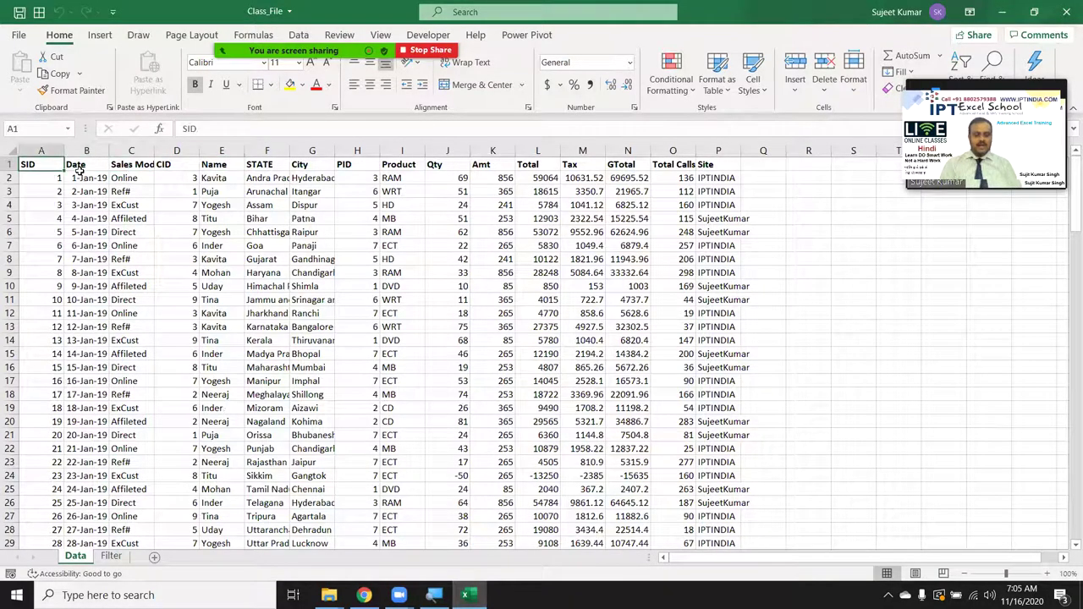
key(ctrl+shift+l)
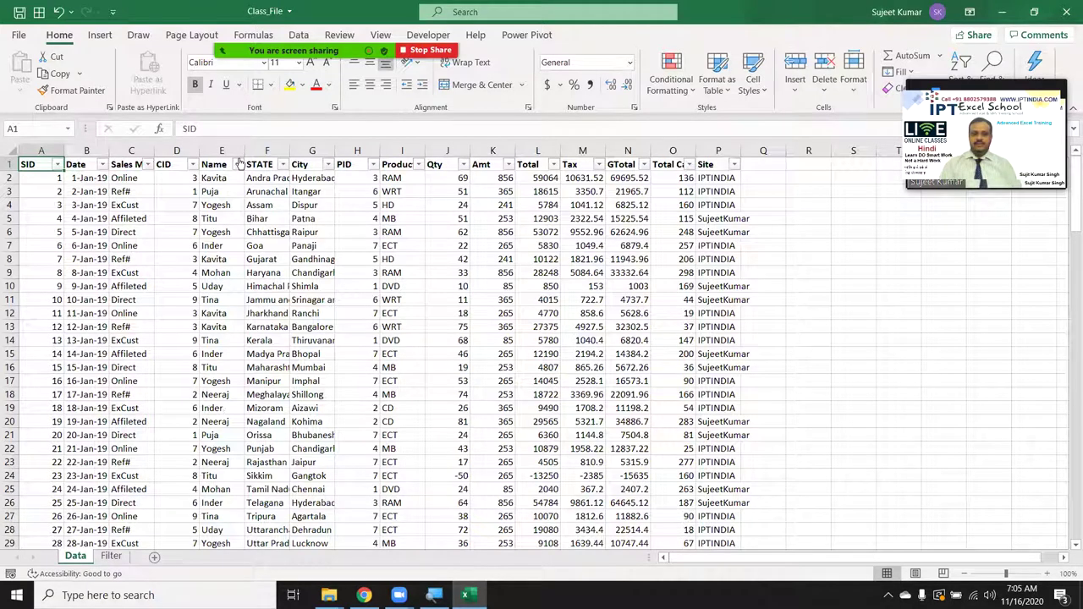
Step: Filter the Name column to show only Inder's rows (14 of 145 records)
click(238, 164)
click(127, 332)
click(116, 344)
click(158, 461)
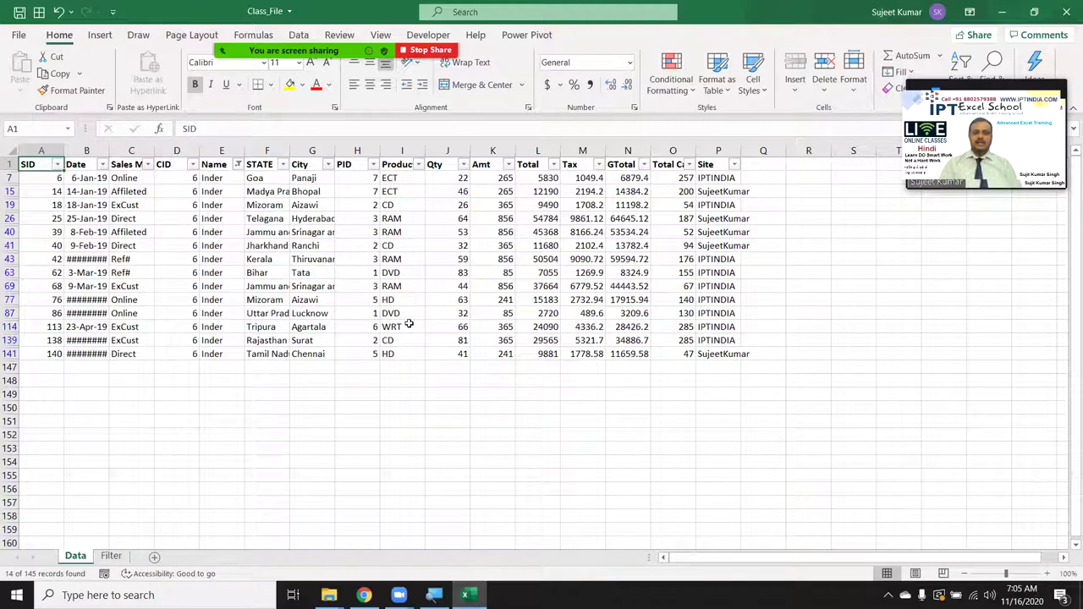
Step: Copy the filtered Inder rows and go to the Filter sheet
key(ctrl+a)
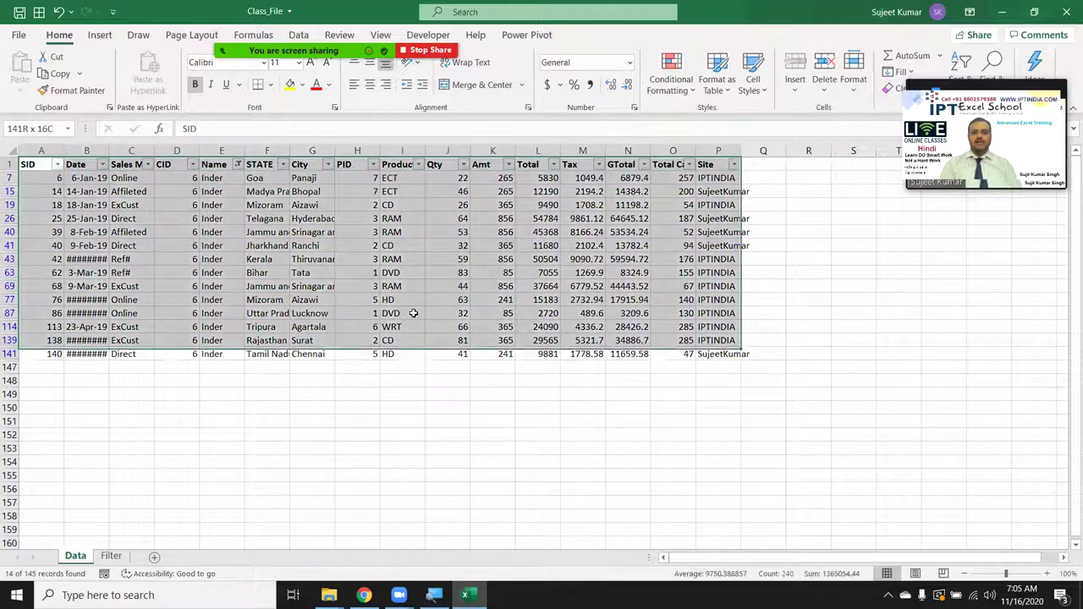
key(ctrl+c)
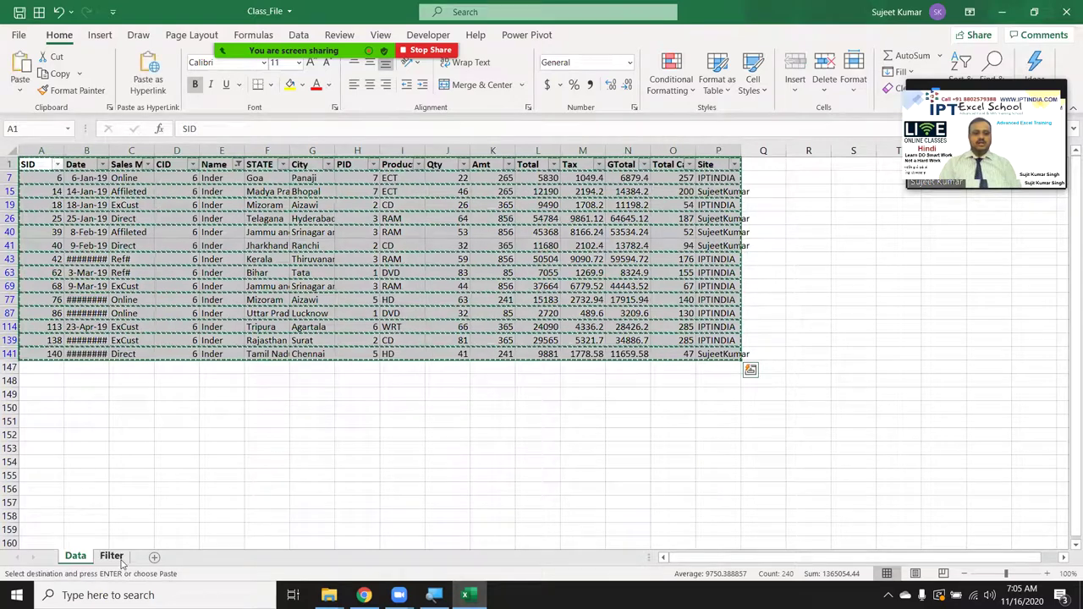
click(111, 556)
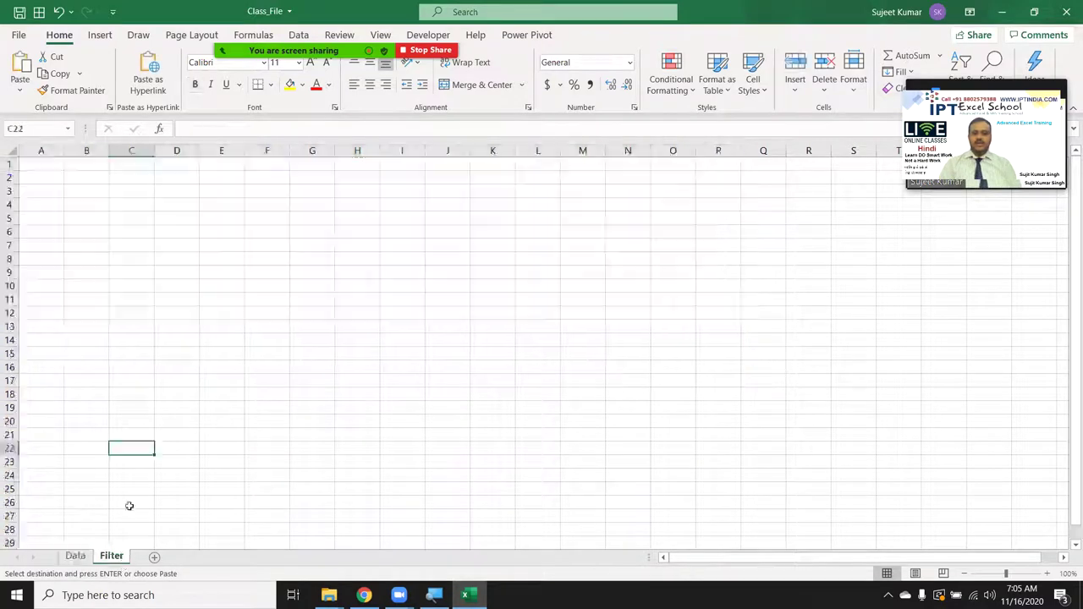
Step: Paste the Inder rows at A1 of the Filter sheet, then clear them again
click(30, 165)
key(ctrl+v)
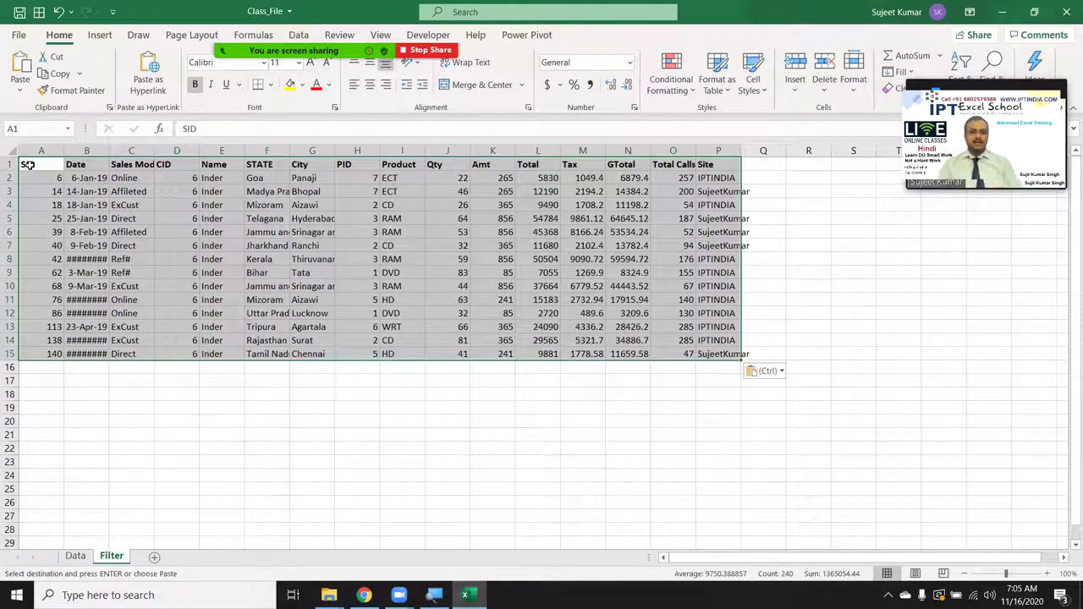
key(Delete)
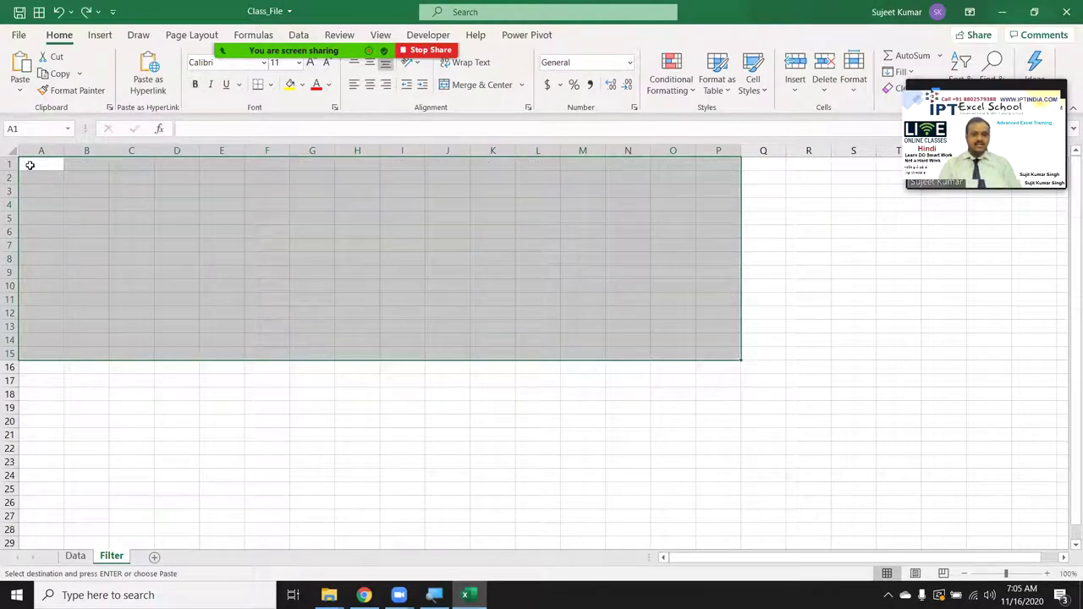
Step: Enter the label Name in B2 and the lookup name Puja in C2
click(74, 176)
text(Name)
key(Tab)
text(Puja)
key(Return)
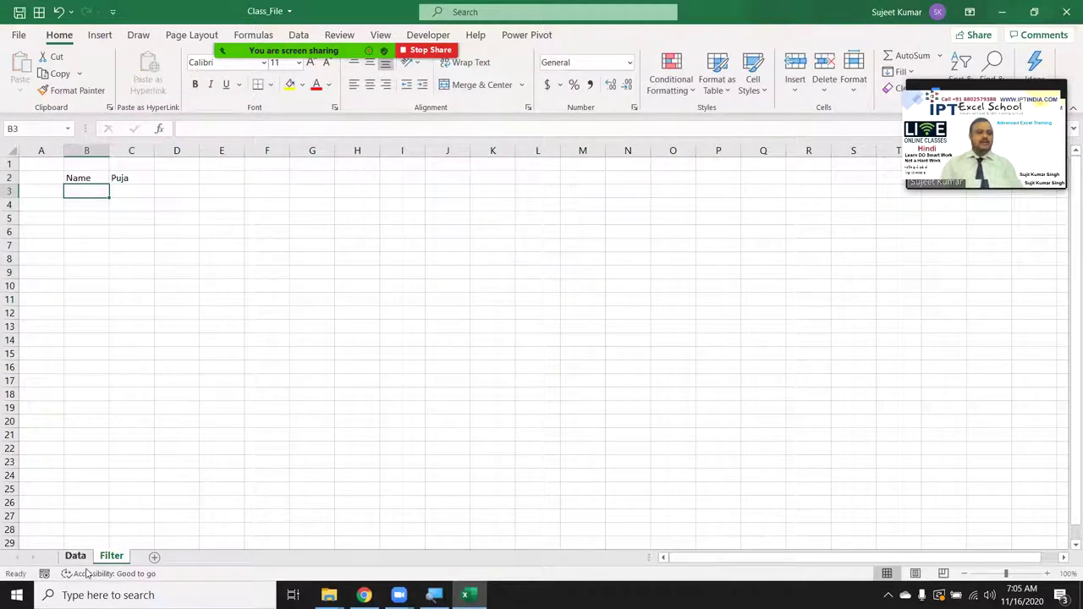
Step: Remove the AutoFilter on the Data sheet so all records from SID 1 show again
click(75, 556)
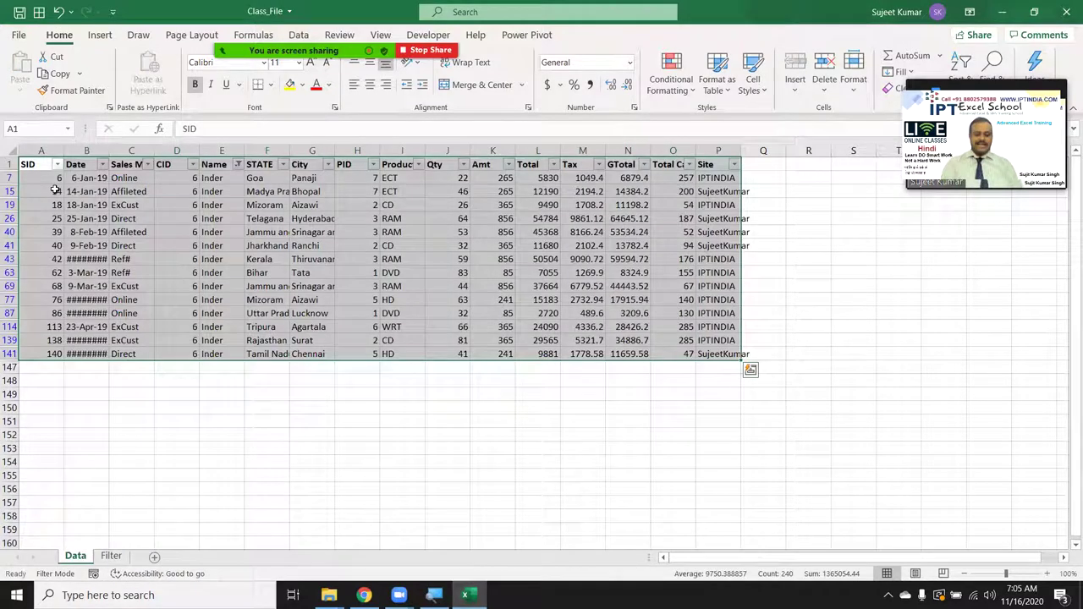
key(ctrl+shift+l)
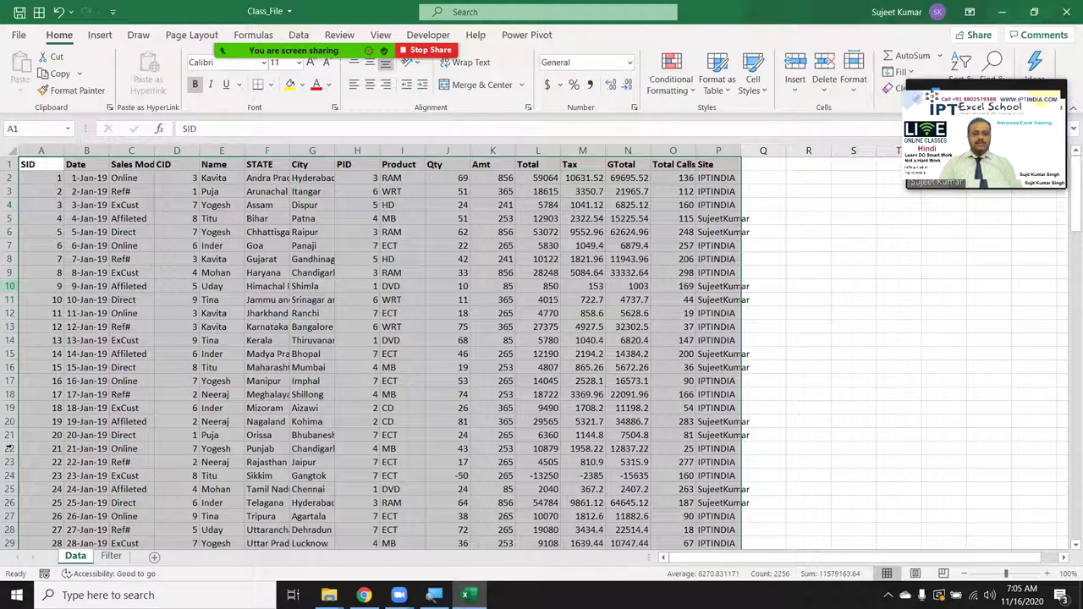
Step: On the Filter sheet, start a =FI formula in A4 and cancel it
click(111, 556)
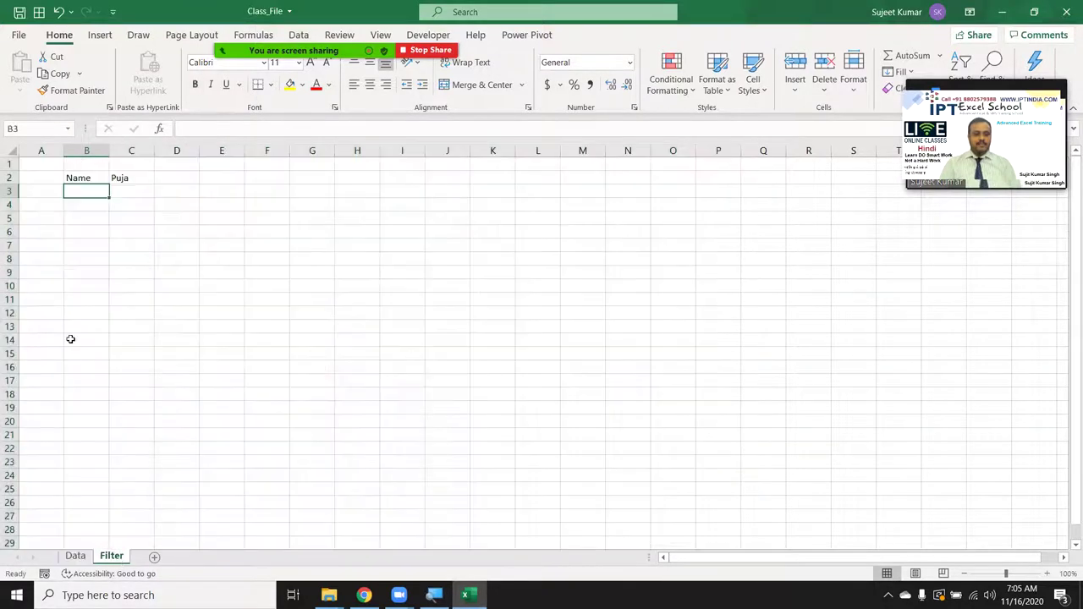
click(125, 176)
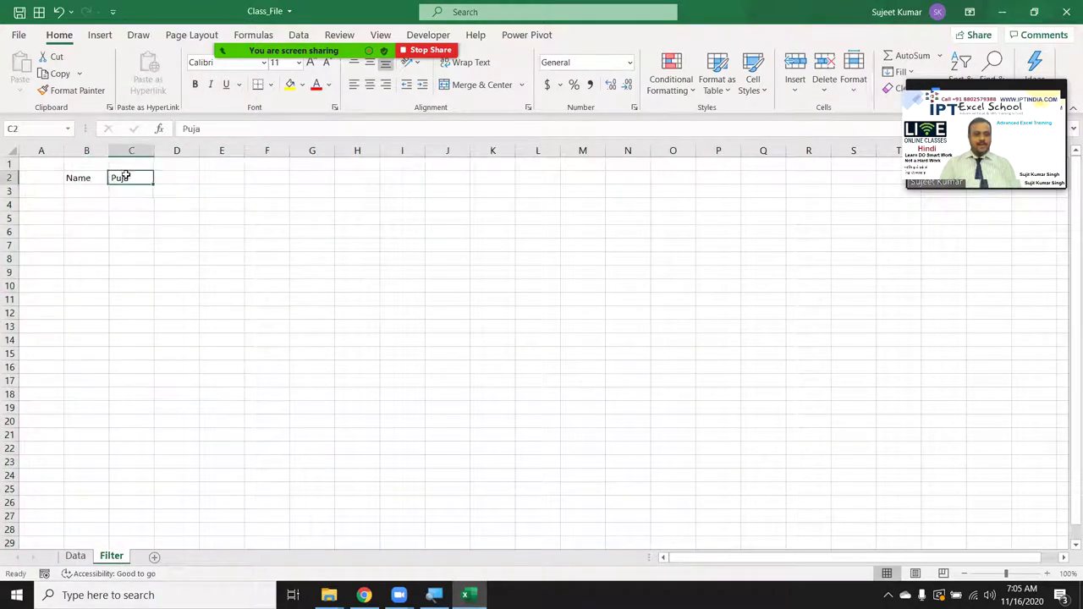
click(32, 205)
text(=f)
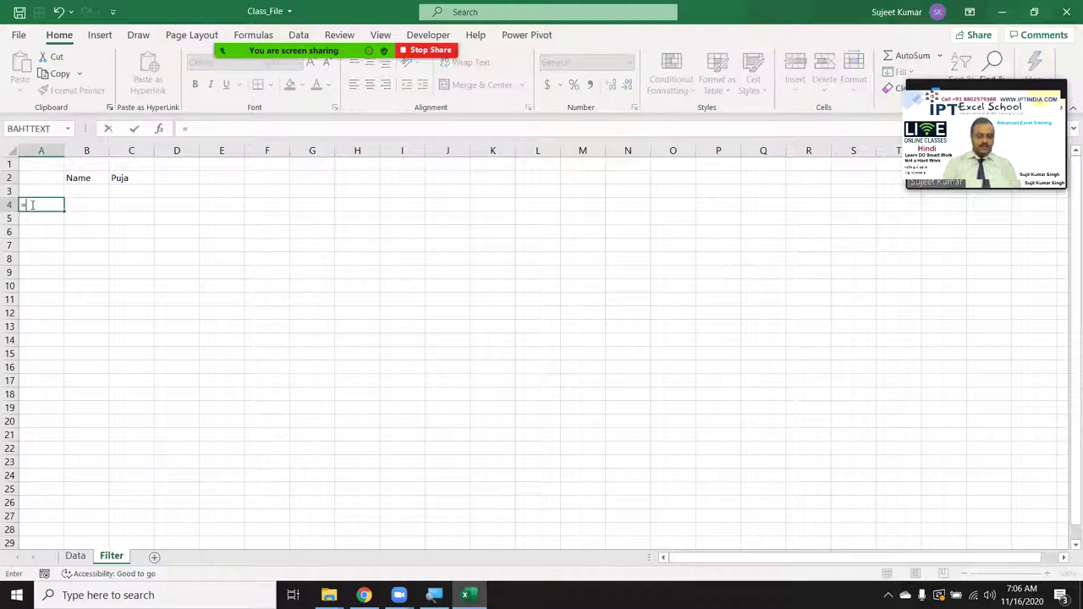
text(i)
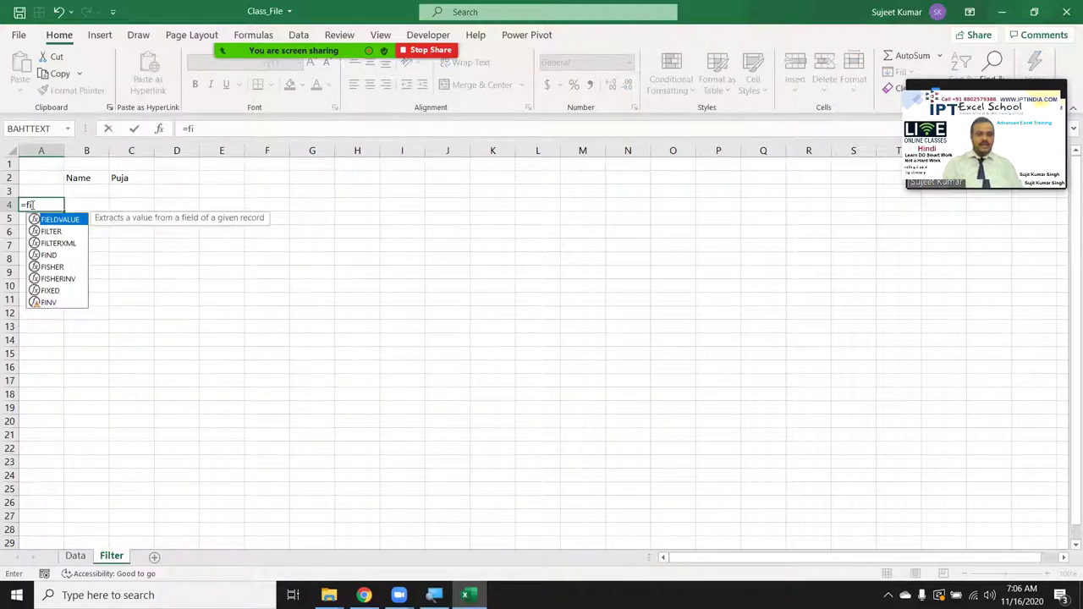
key(Escape)
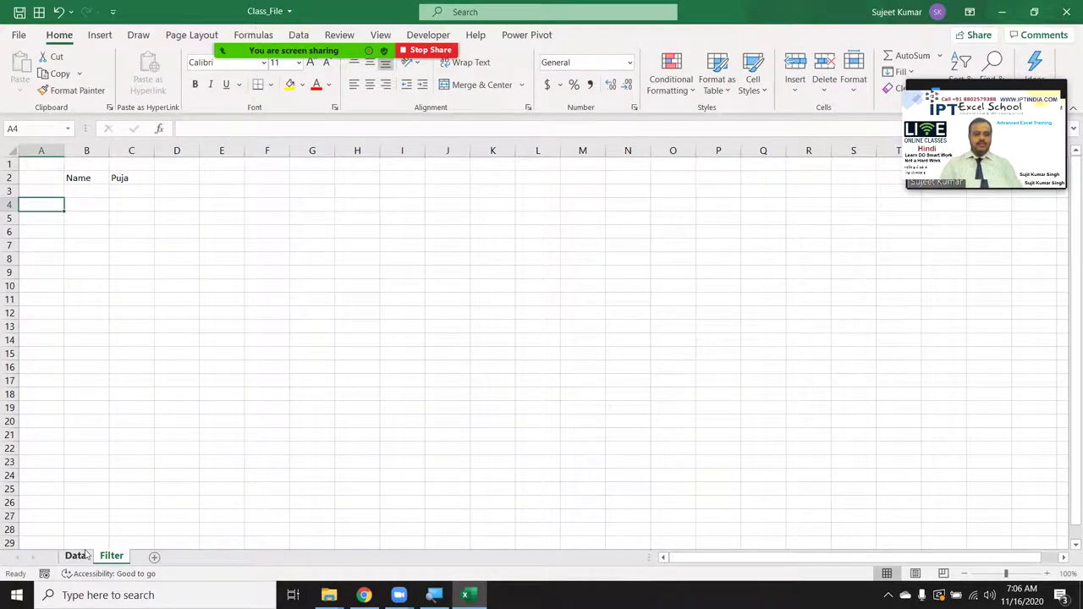
Step: Copy the Data sheet's header row A1:P1 (SID to Site) and return to the Filter sheet
click(78, 555)
key(ctrl+Home)
key(ctrl+shift+Right)
key(ctrl+c)
click(118, 562)
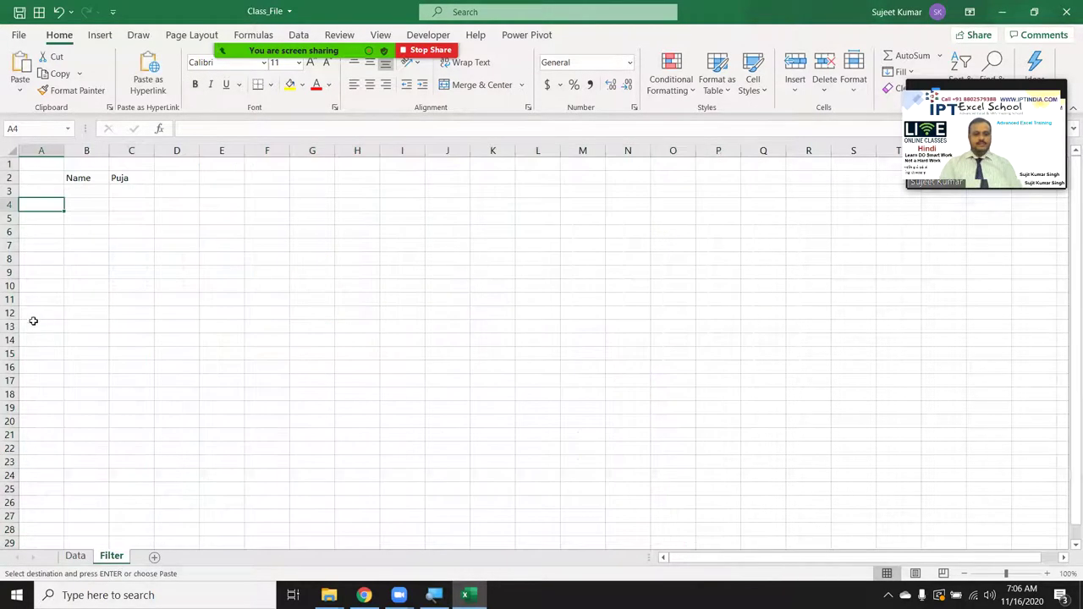
Step: Paste the headers into row 6 and start =FILTER in A7 with array Data!A1:P146
click(40, 231)
key(ctrl+v)
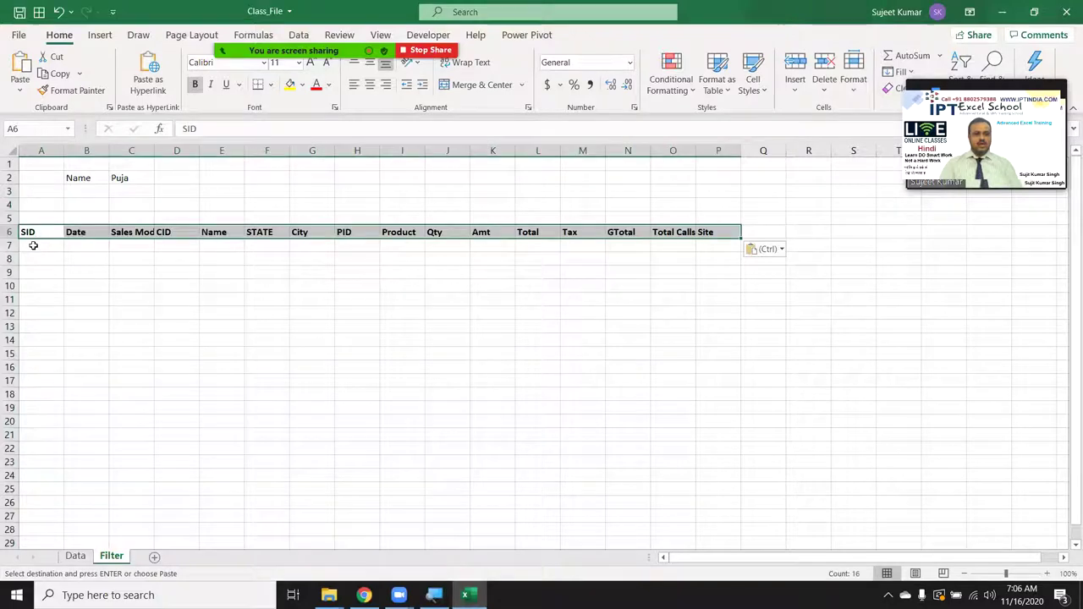
click(38, 245)
text(=fil)
key(Tab)
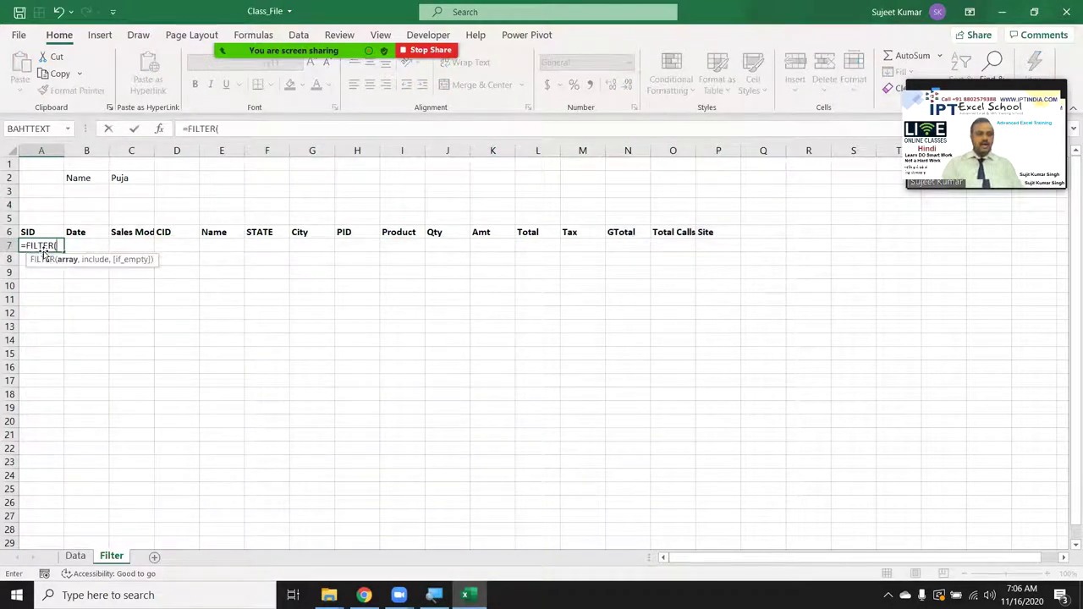
click(74, 556)
click(34, 164)
key(ctrl+shift+Right)
key(ctrl+shift+Down)
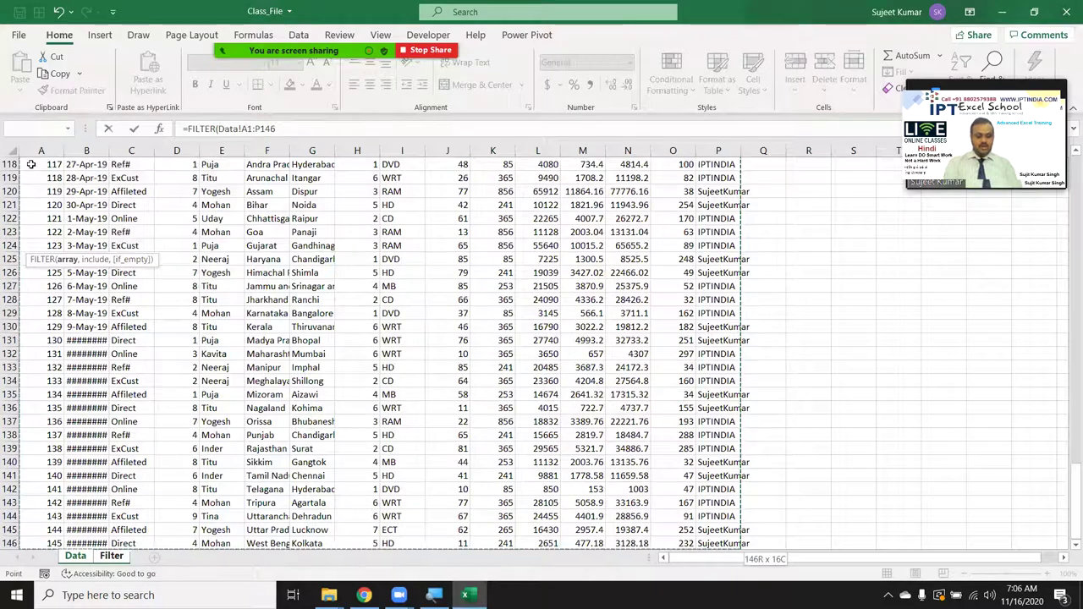
Step: Add the include condition Data!E1:E146=Filter!C2 and close the FILTER formula
text(,)
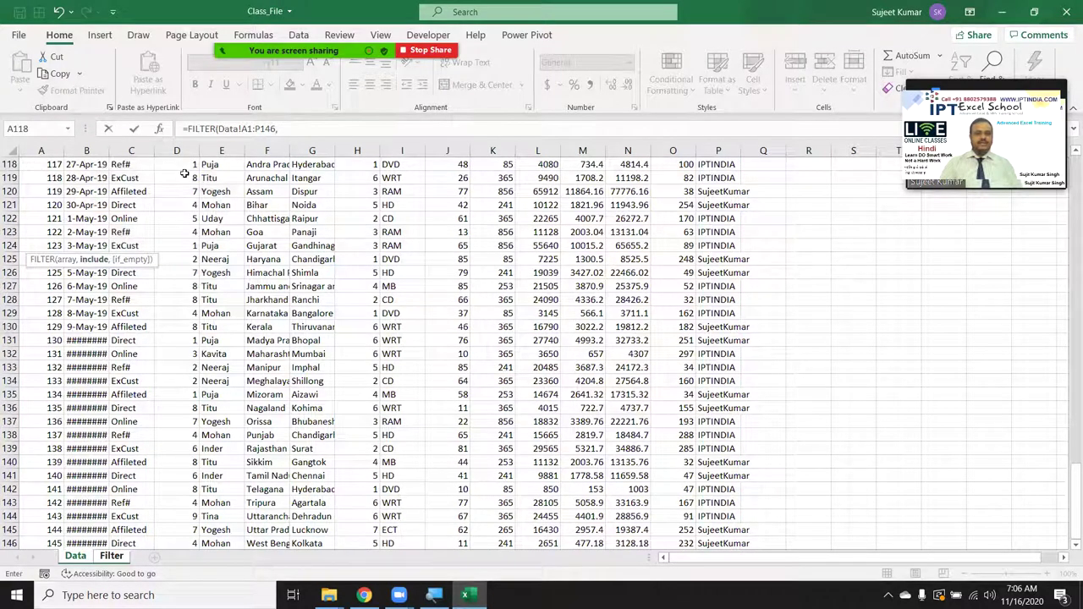
click(212, 176)
key(ctrl+Up)
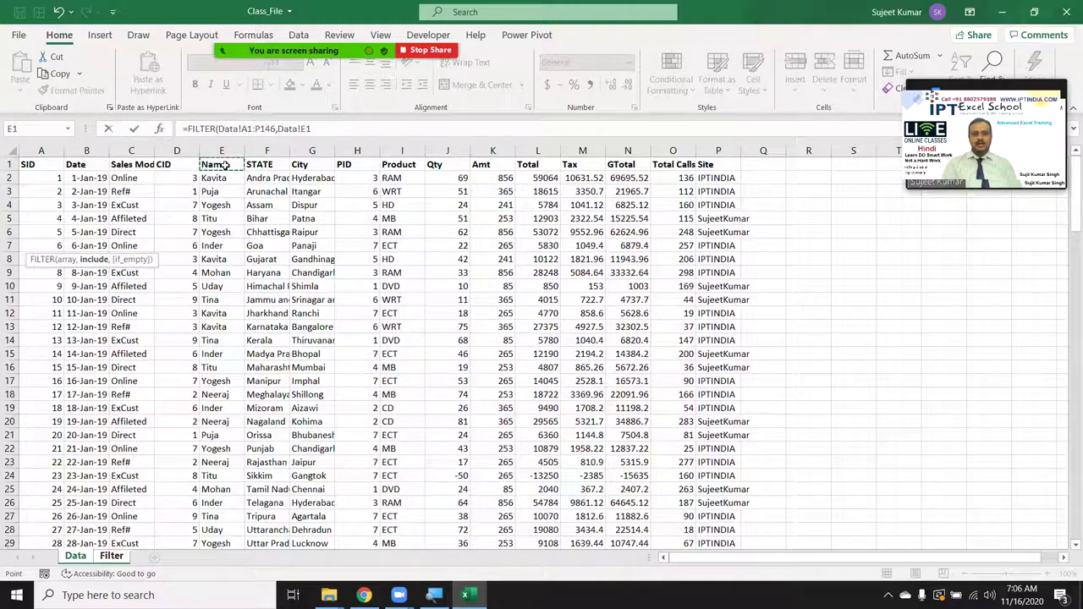
key(ctrl+shift+Down)
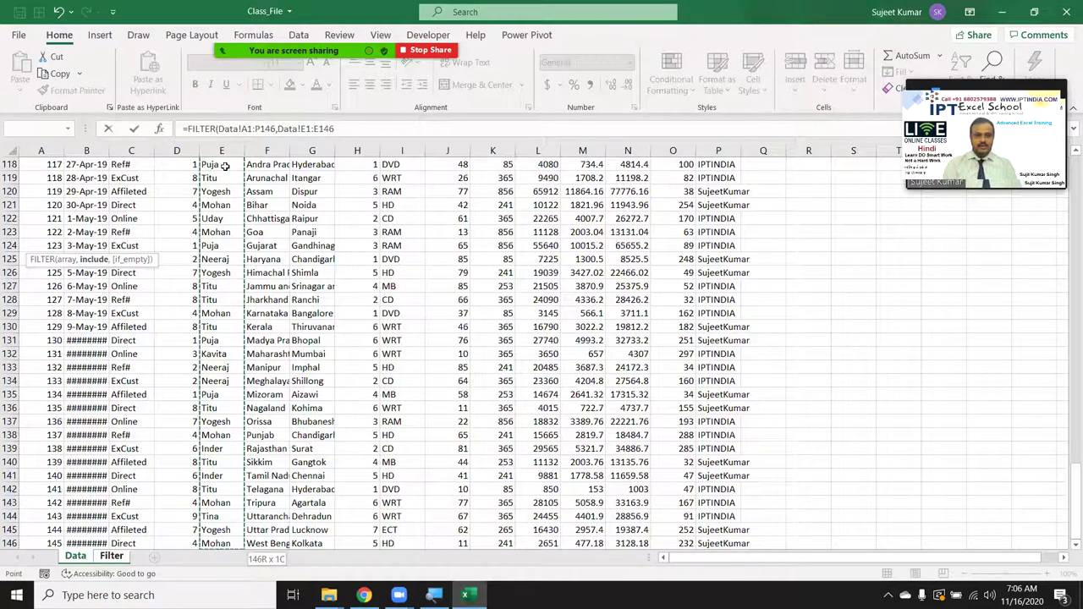
text(=)
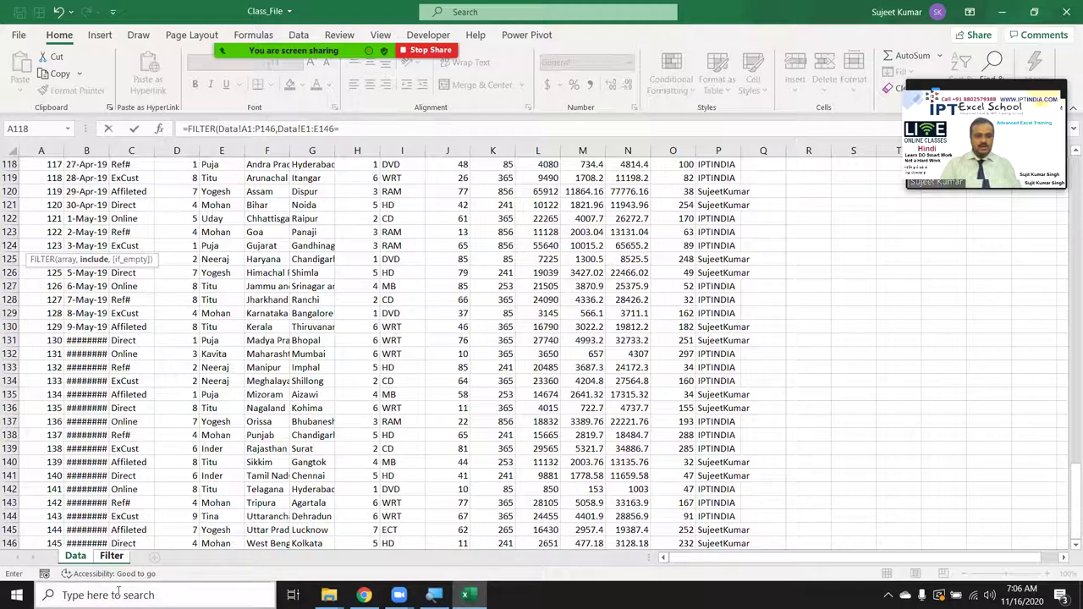
click(113, 558)
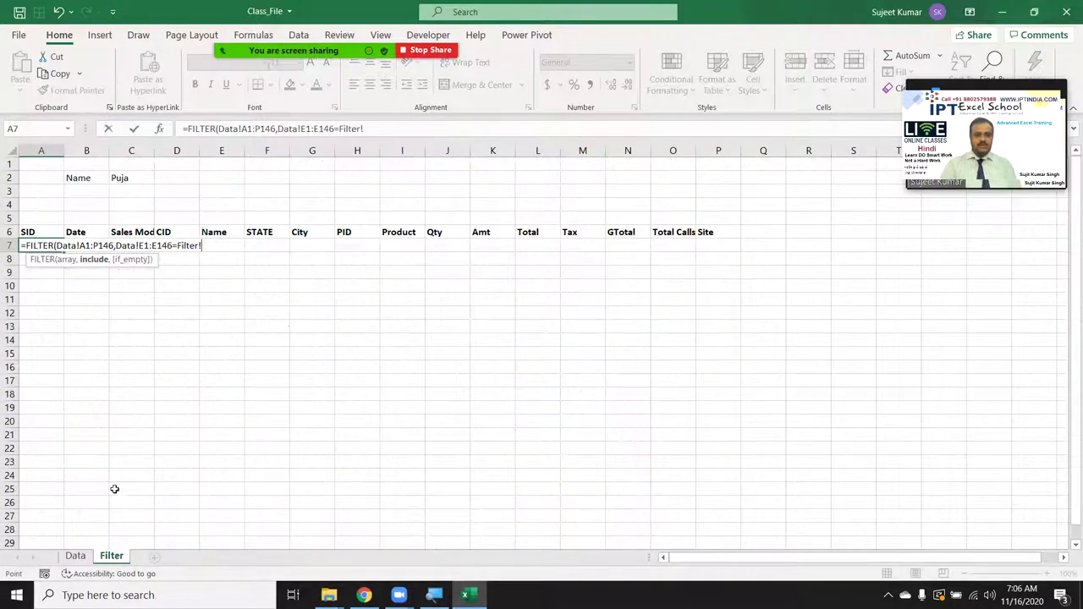
click(120, 174)
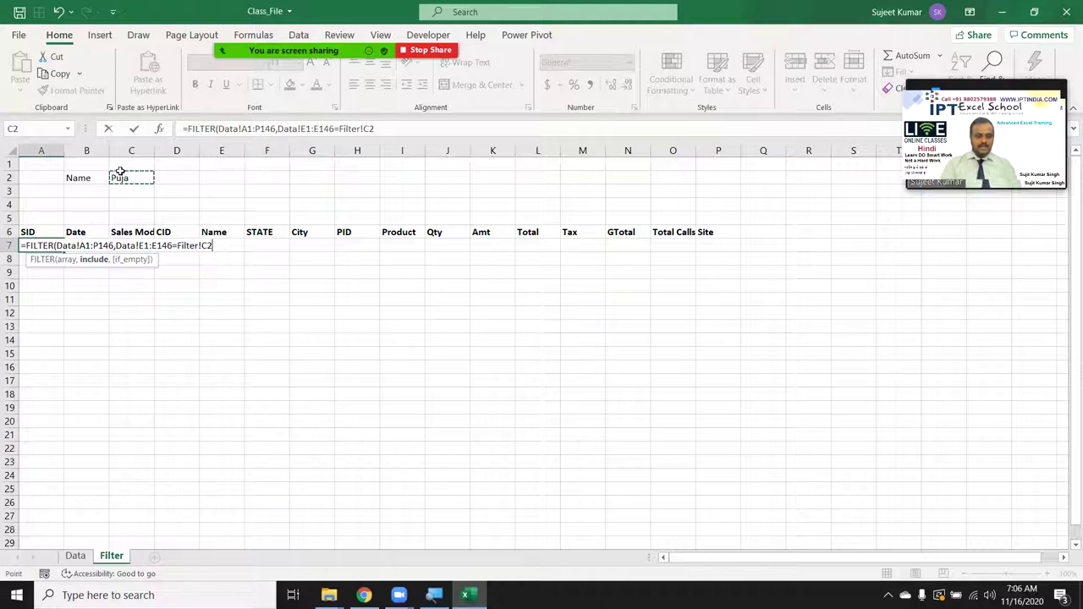
text())
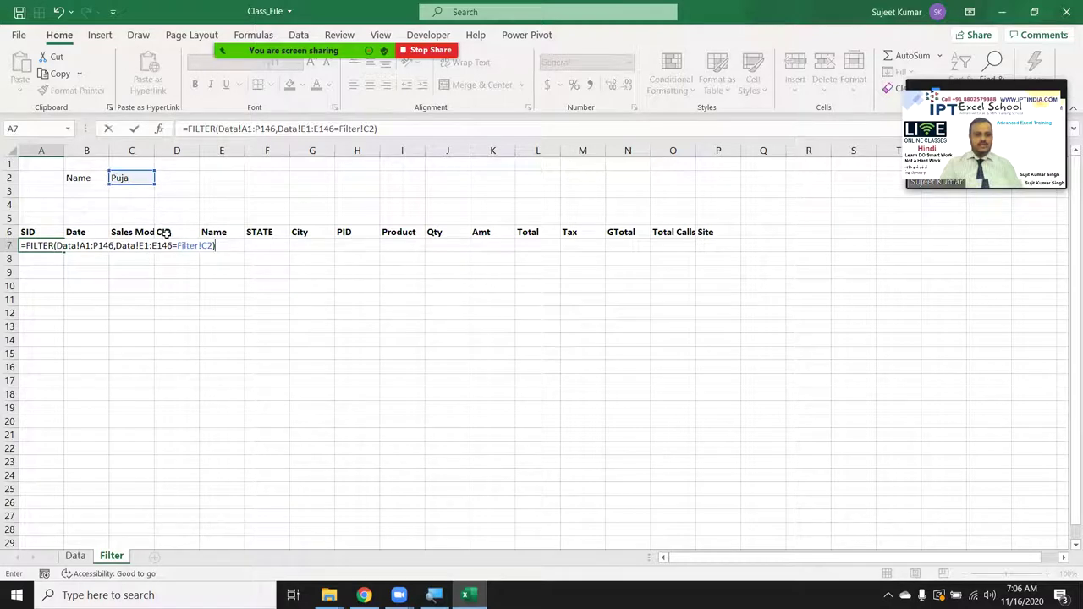
Step: Commit the FILTER formula in A7 with Ctrl+Shift+Enter and review Puja's 19 returned records
key(Return)
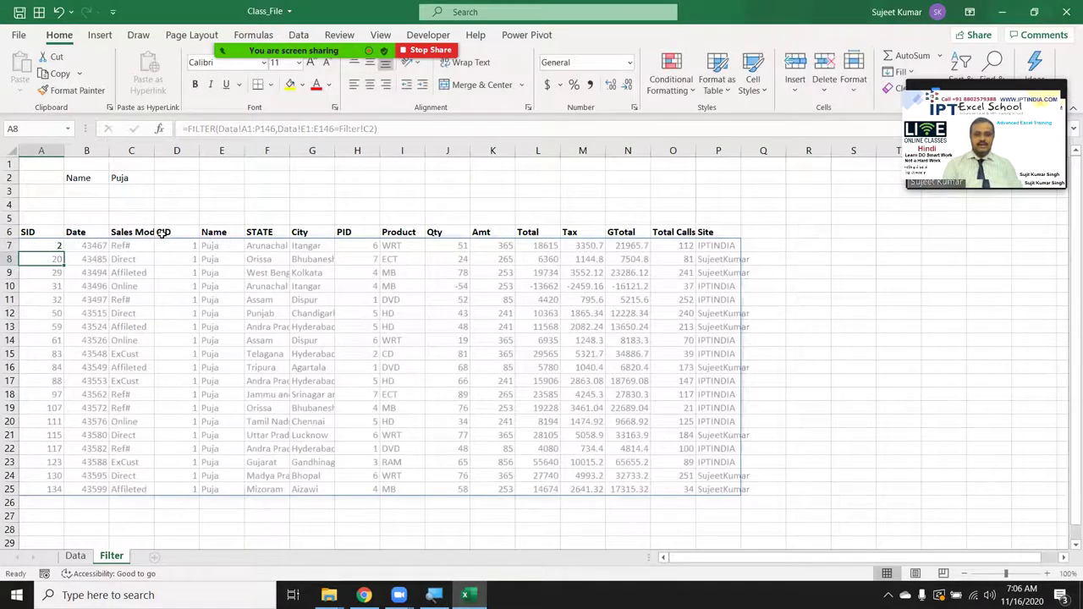
click(224, 304)
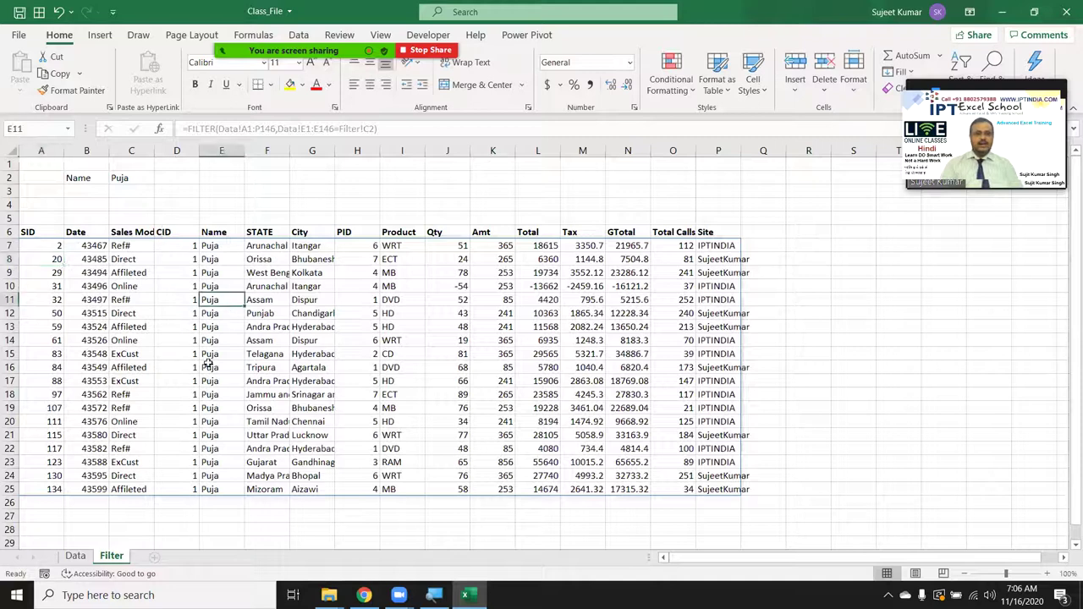
click(55, 245)
click(336, 129)
key(ctrl+shift+Return)
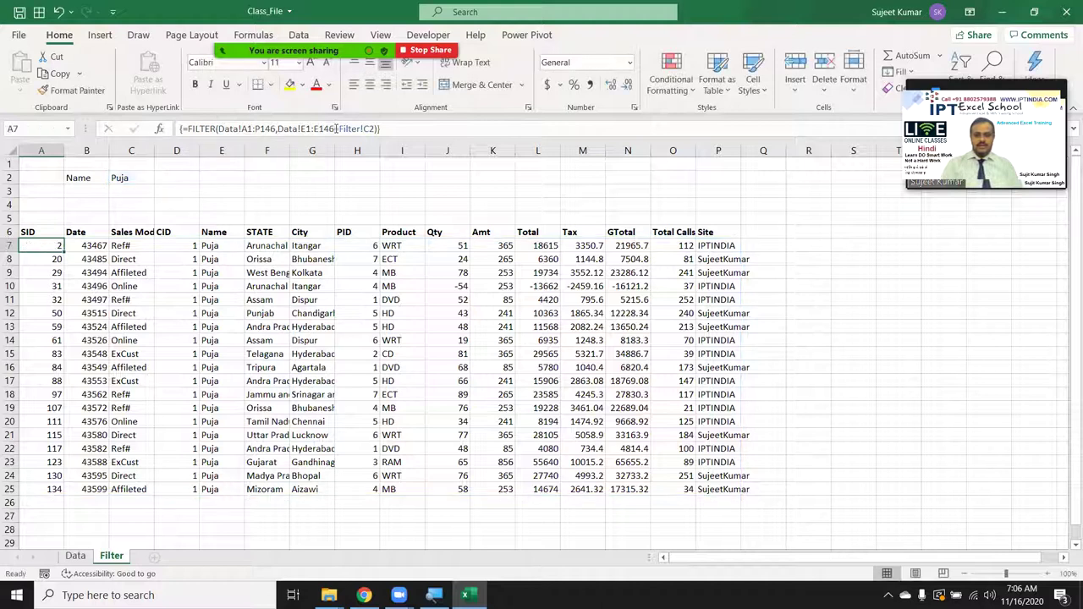
click(344, 255)
click(517, 312)
click(677, 344)
click(705, 380)
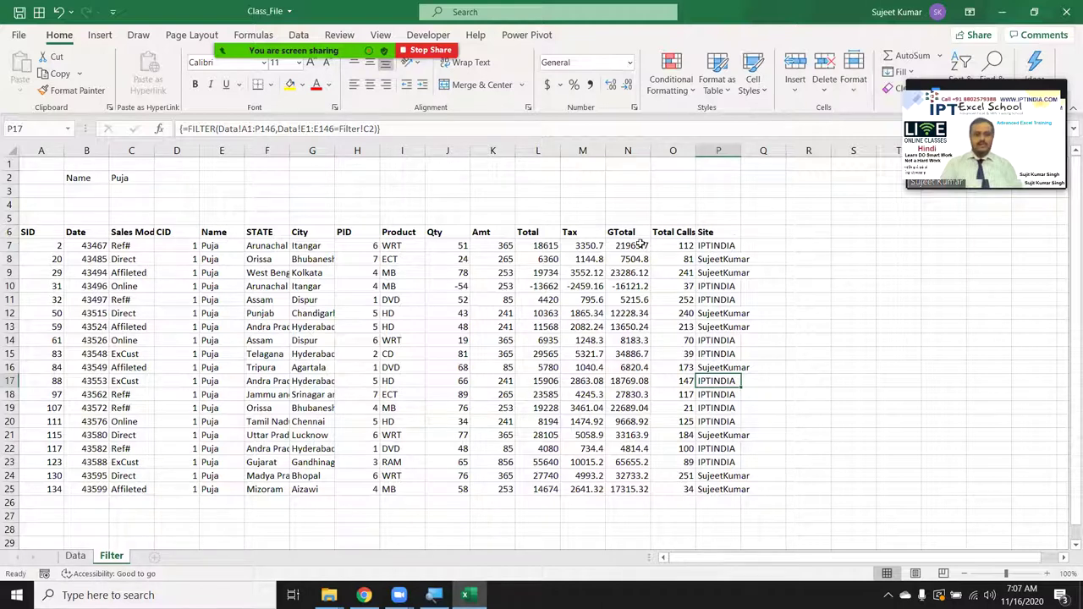
Step: Enter Inder in C2 and inspect the #N/A rows in the results
click(119, 178)
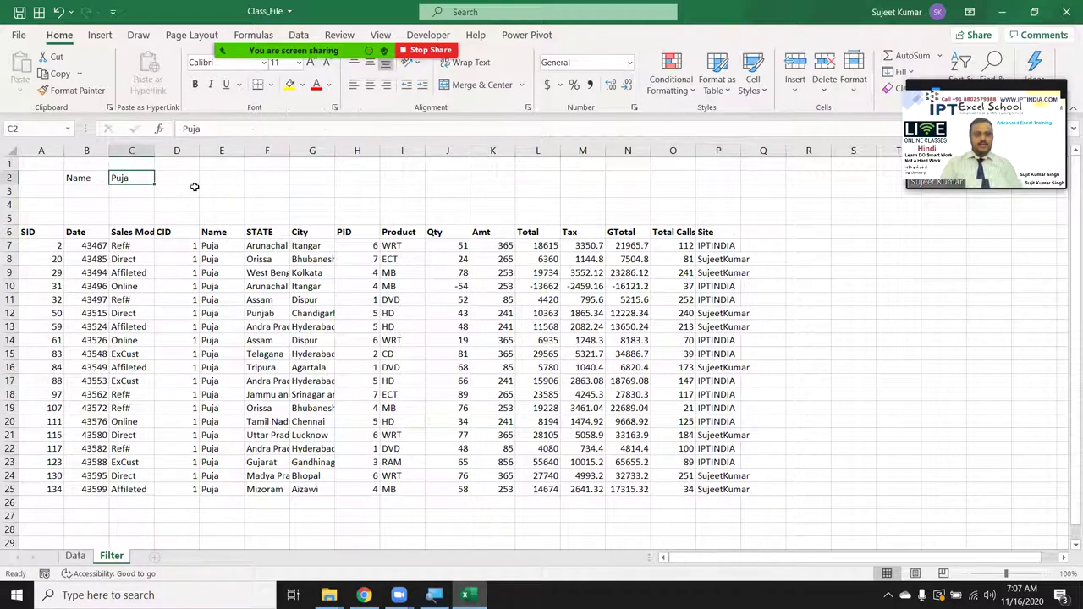
text(Inder)
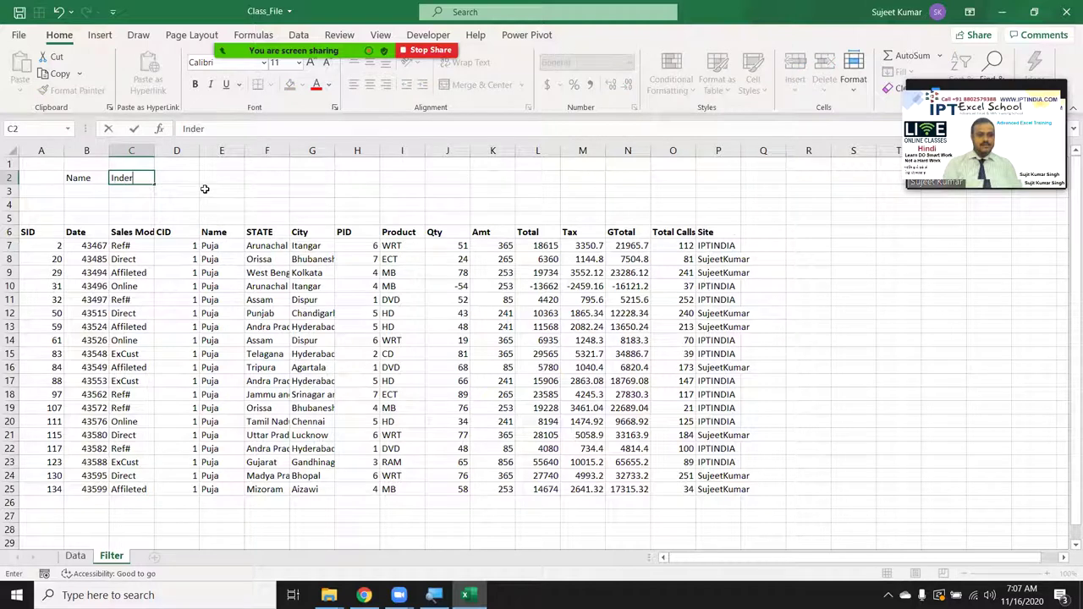
key(Return)
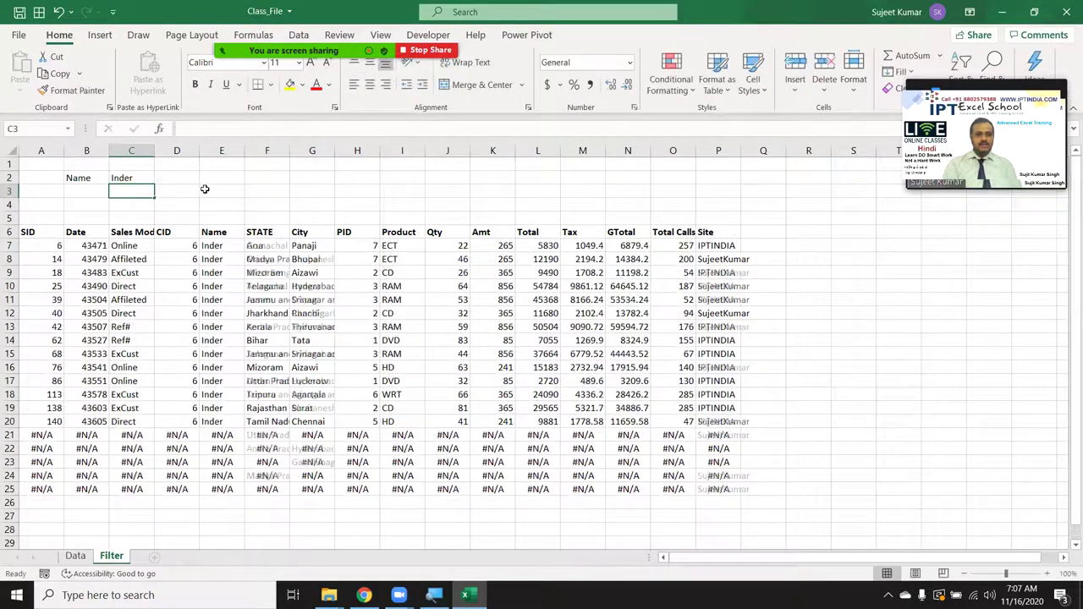
key(Up)
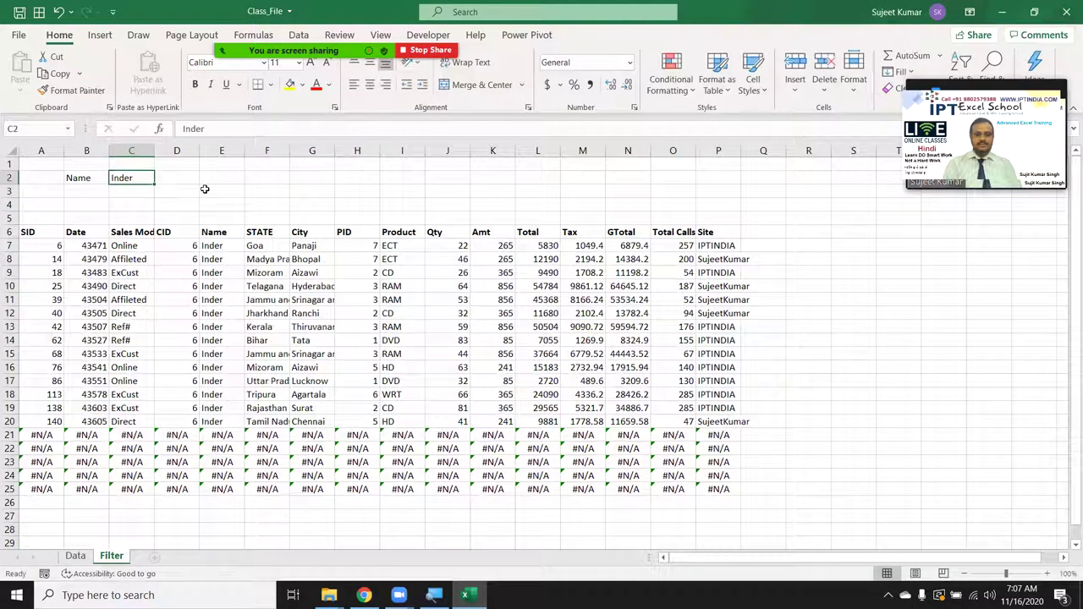
click(284, 486)
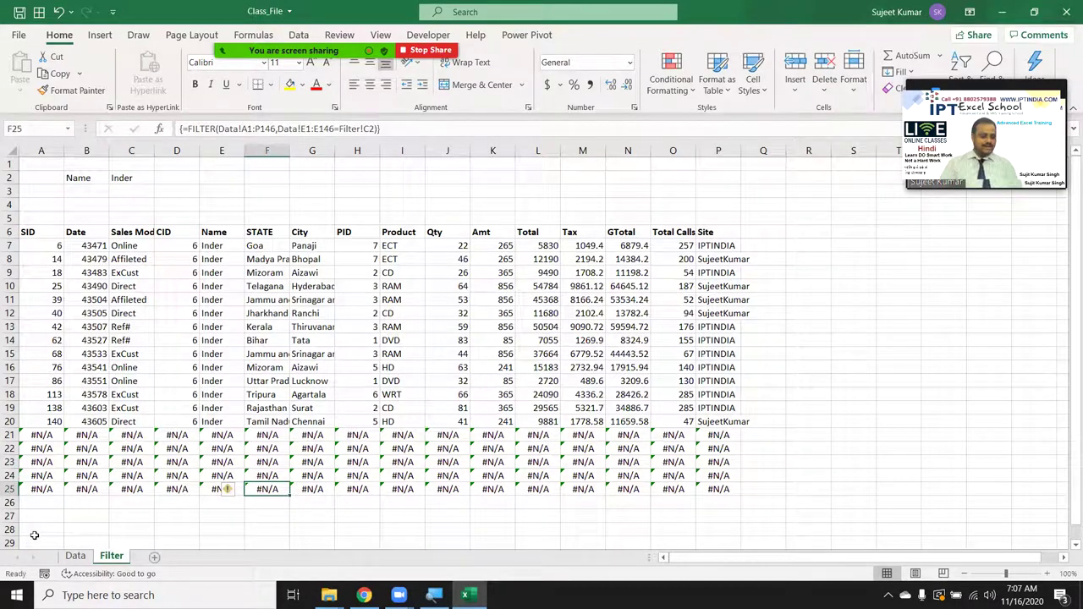
Step: Undo twice to restore Puja in C2 and the normally spilling FILTER formula
key(ctrl+z)
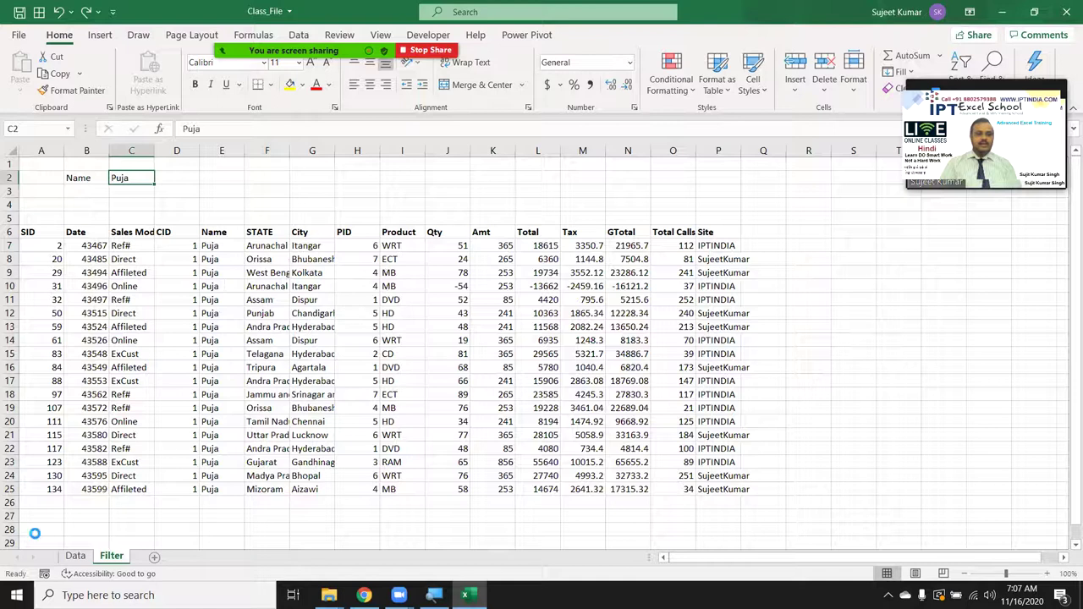
key(ctrl+z)
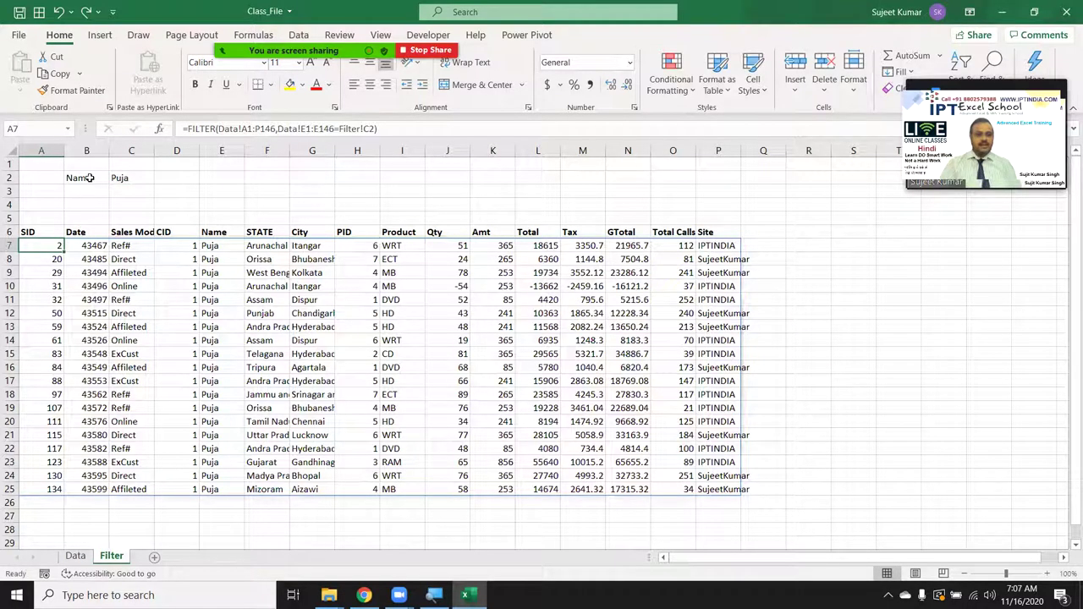
click(140, 176)
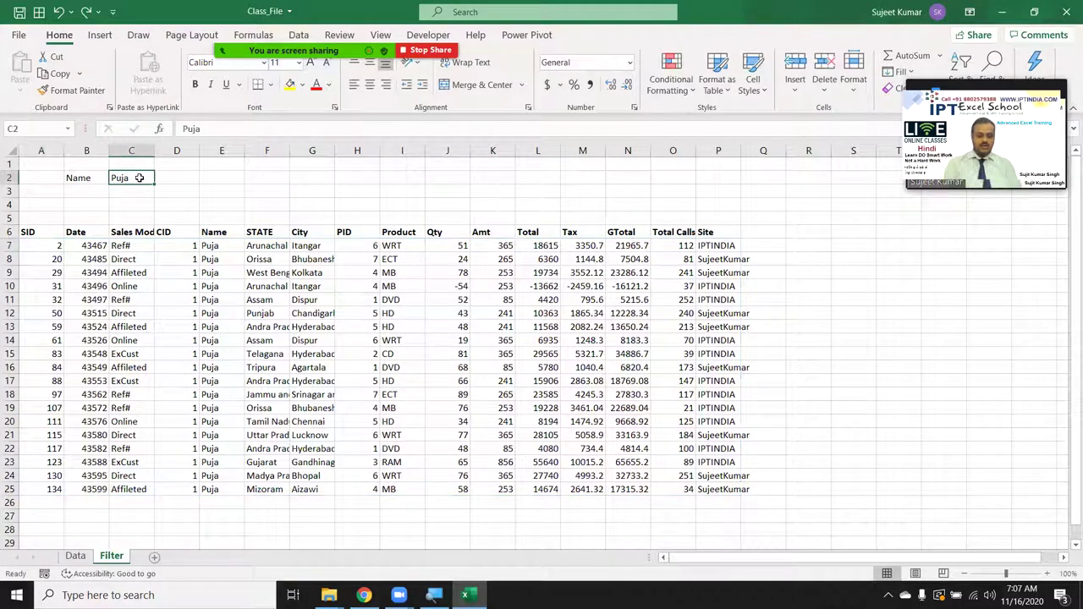
Step: Test the lookup by entering Om, then Dev, then Puja in C2
text(Om)
key(ctrl+Return)
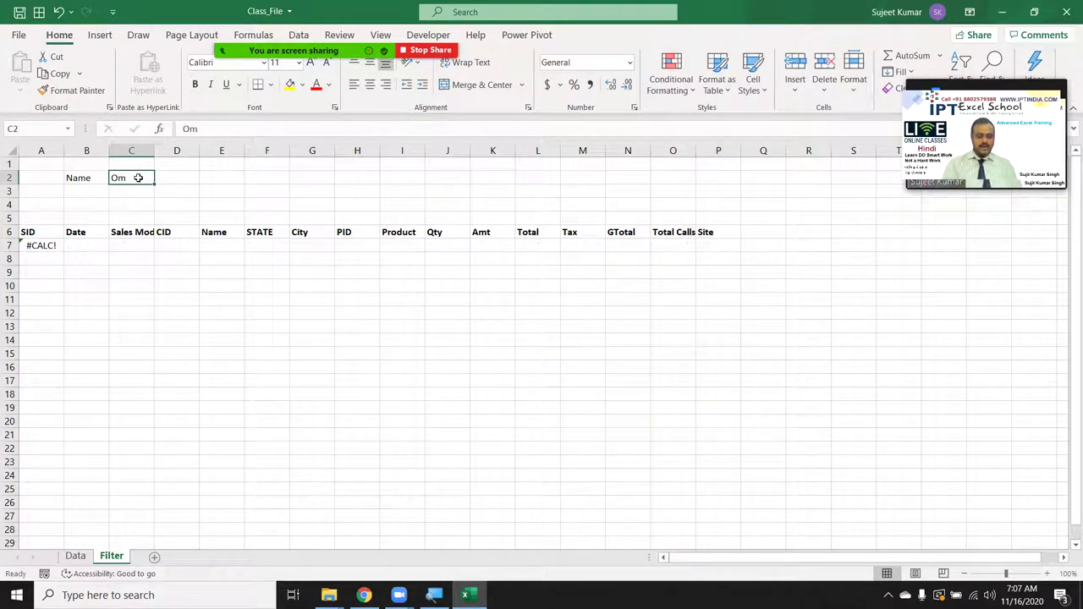
text(Dev)
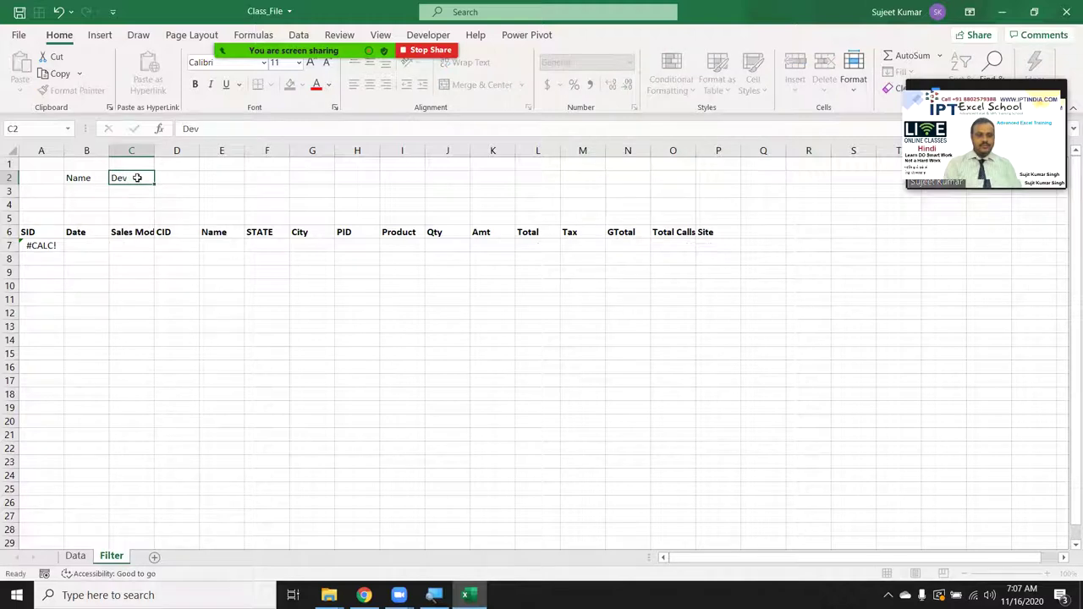
key(Return)
click(137, 177)
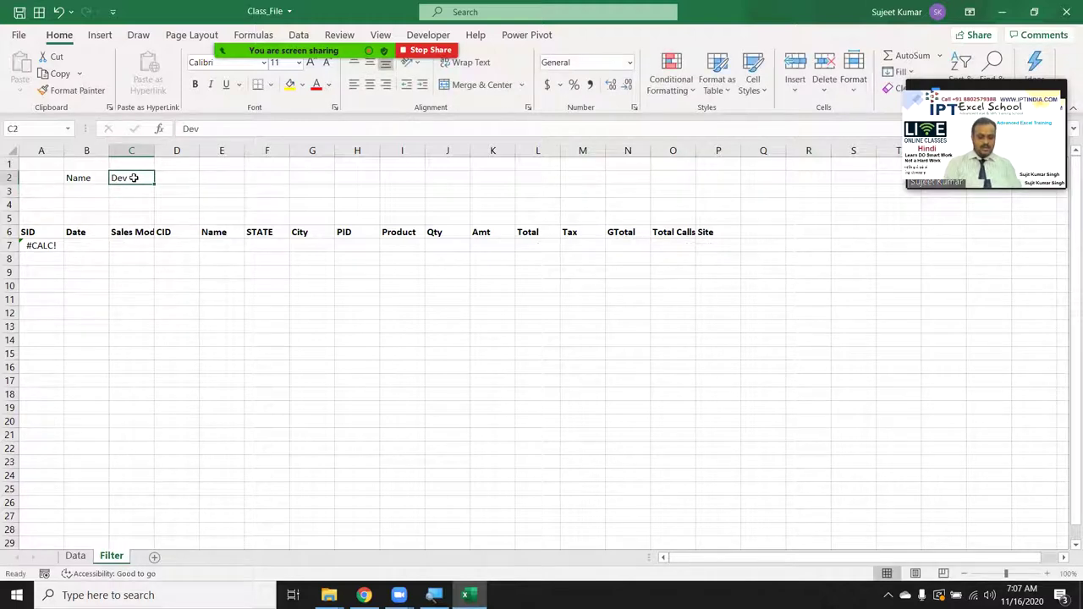
text(Puja)
key(Return)
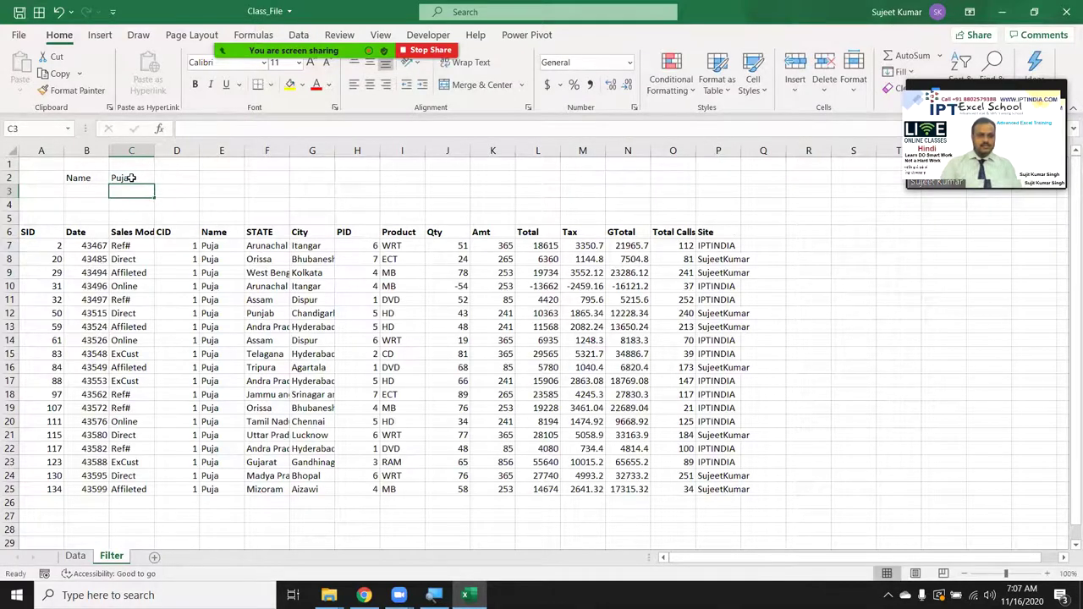
Step: After a look at the Data sheet, enter Titu in C2 and minimise Excel to the desktop
click(75, 557)
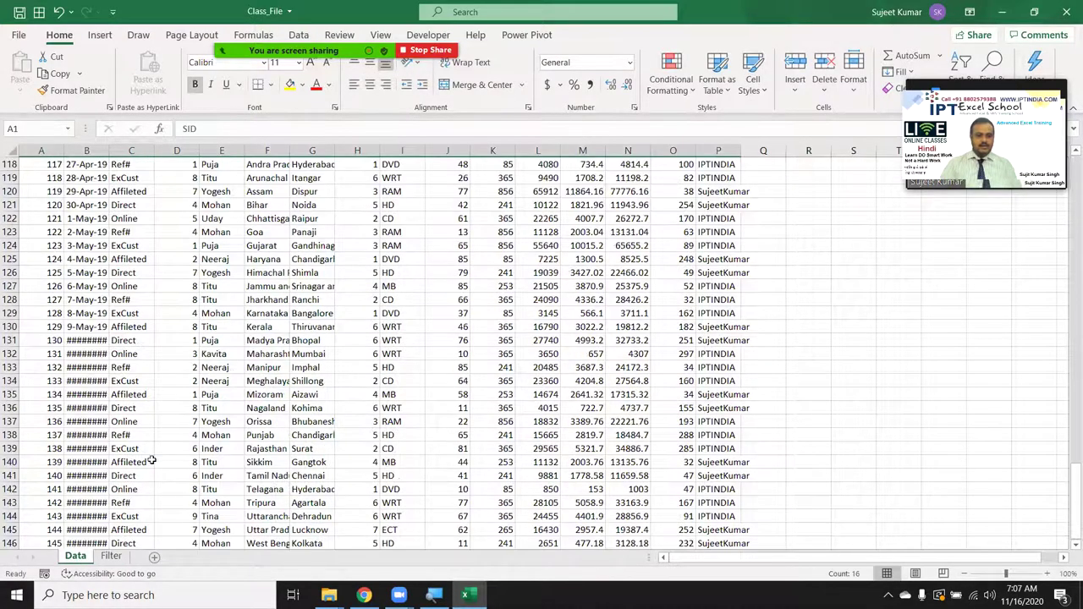
click(111, 555)
key(Up)
key(F2)
key(BackSpace)
key(BackSpace)
key(BackSpace)
text(Titu)
key(Return)
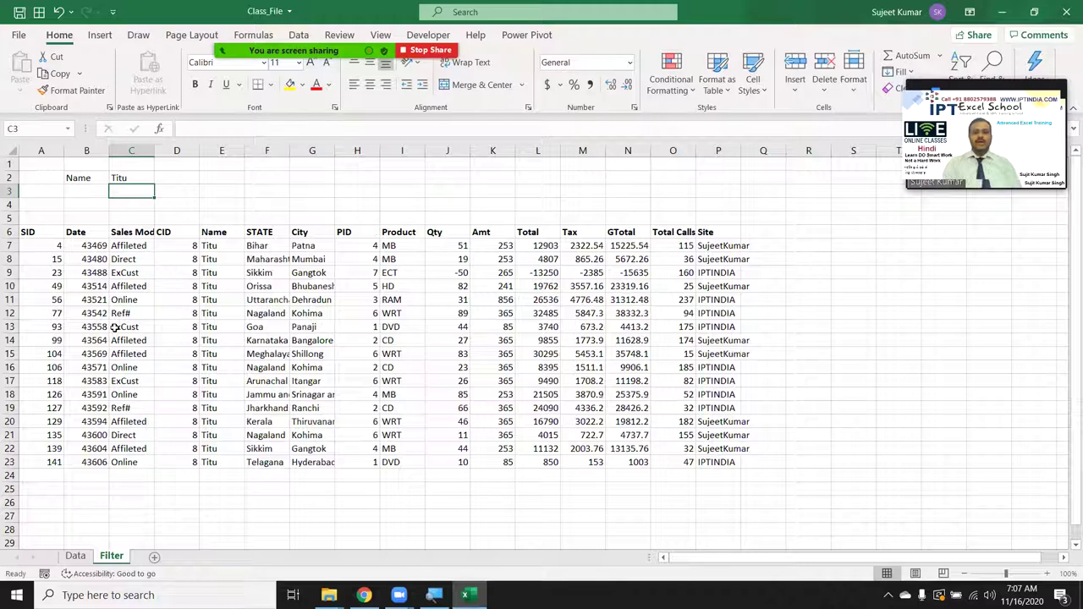
key(super+d)
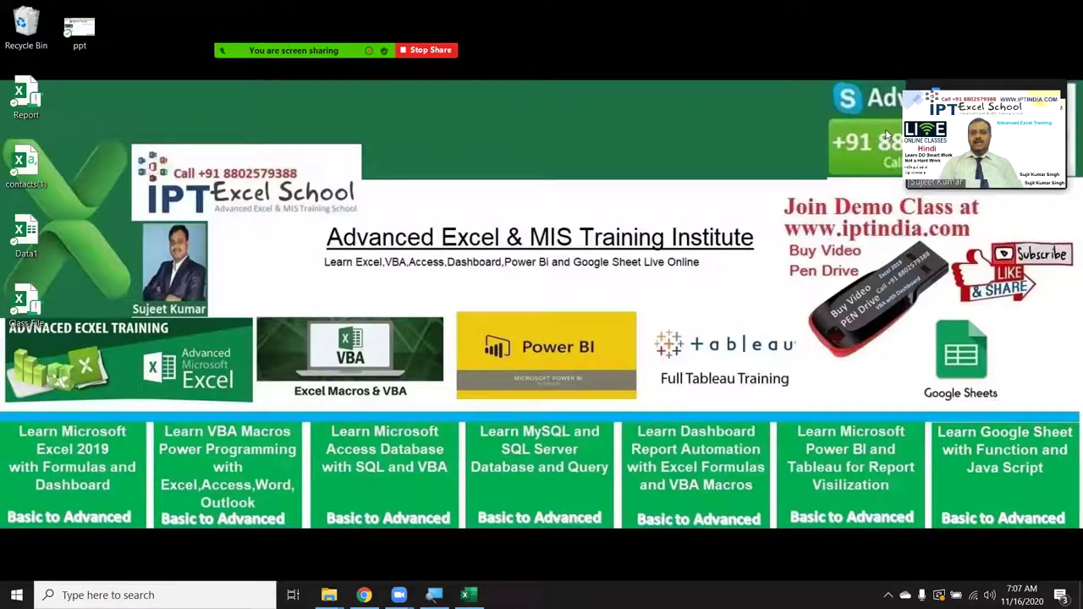
drag(887, 135, 965, 427)
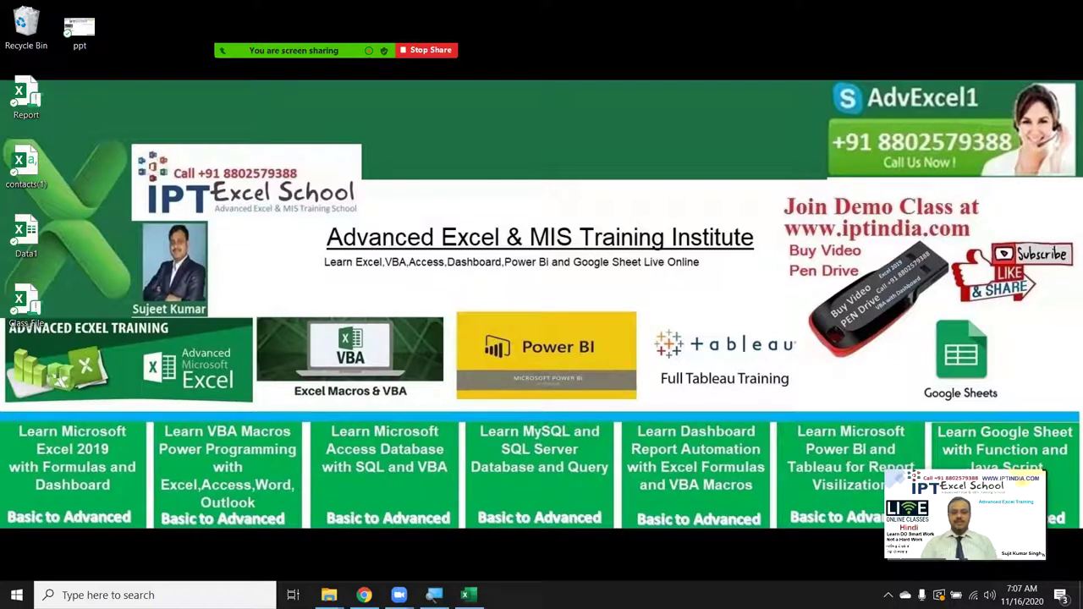
mouse_move(398, 595)
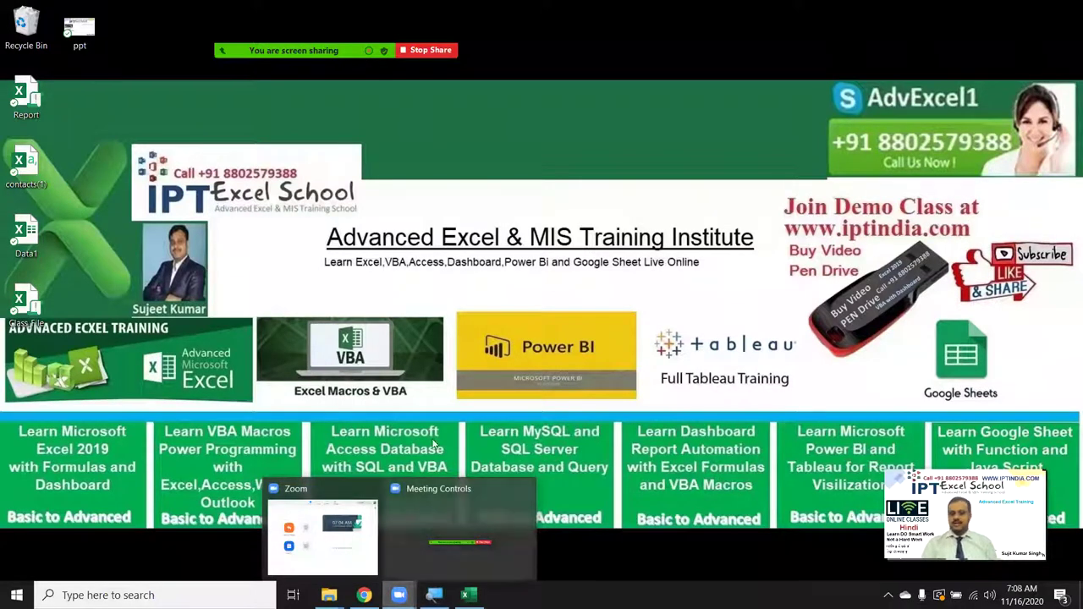
drag(779, 221, 973, 245)
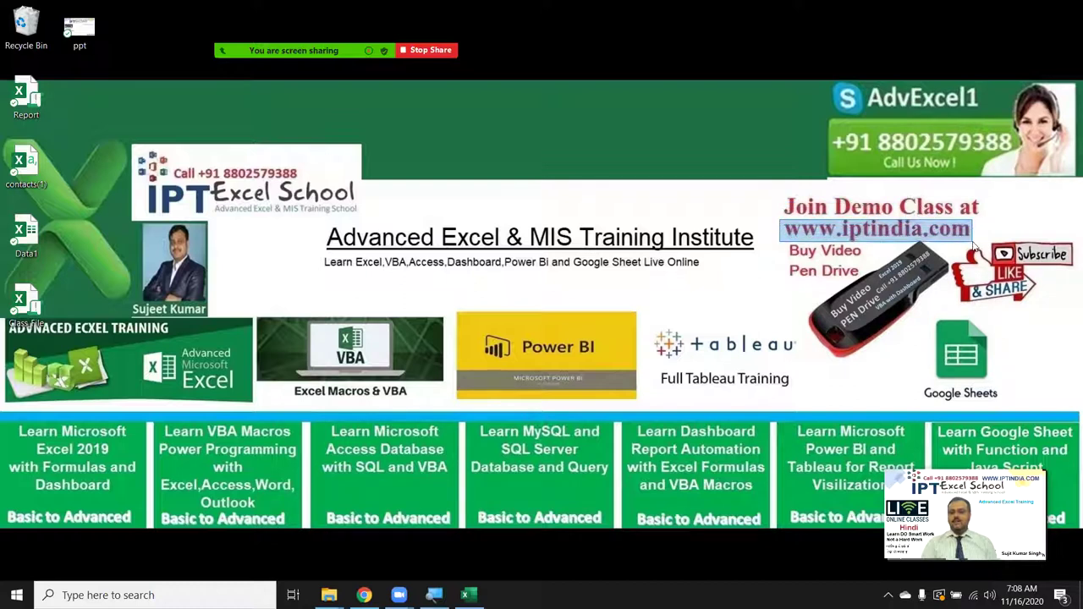
drag(973, 244, 971, 241)
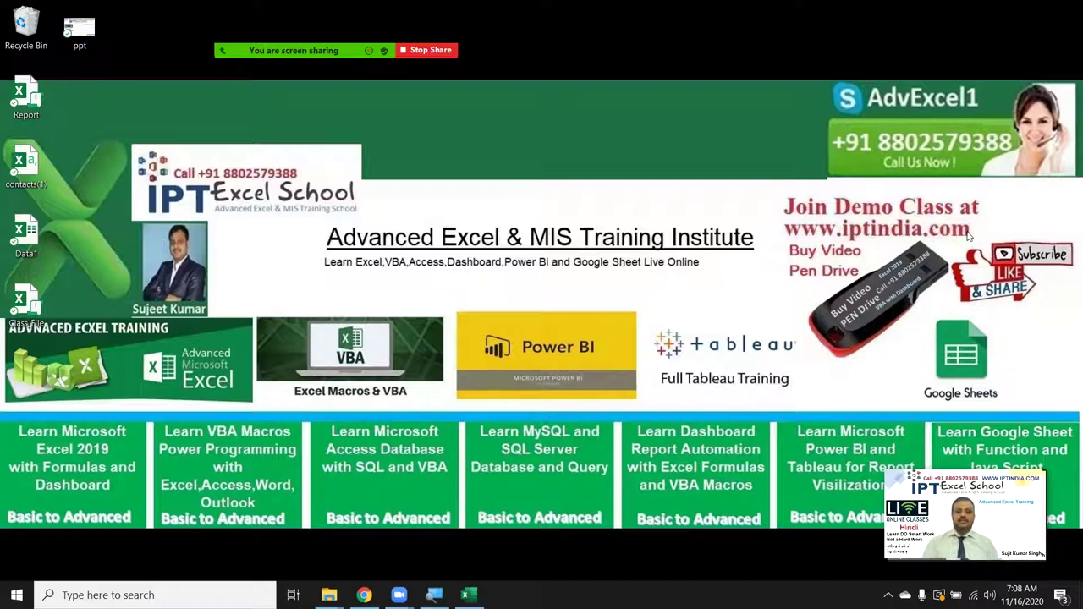